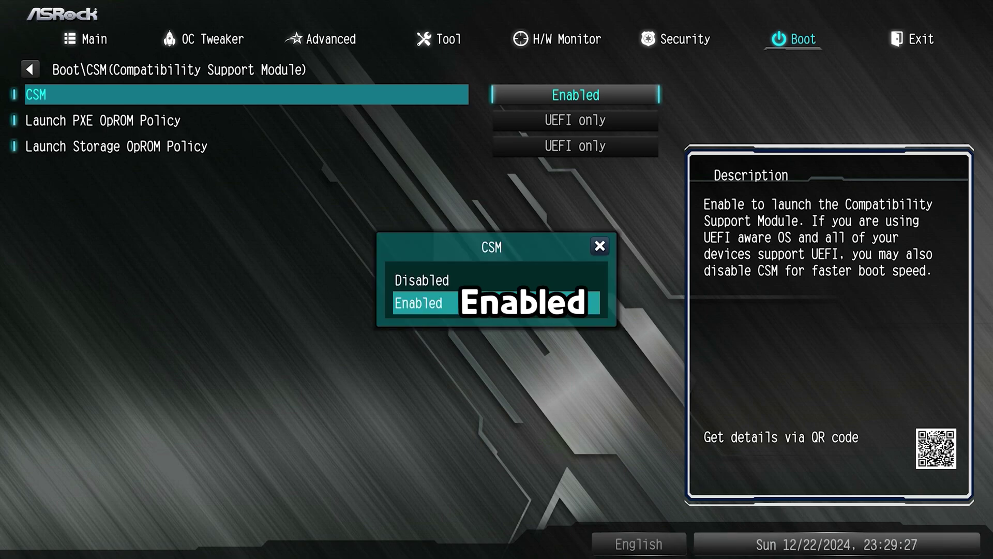
# Set the CSM (Compatibility Support Module) boot option to Enabled in the firmware setup
pyautogui.press('Return')
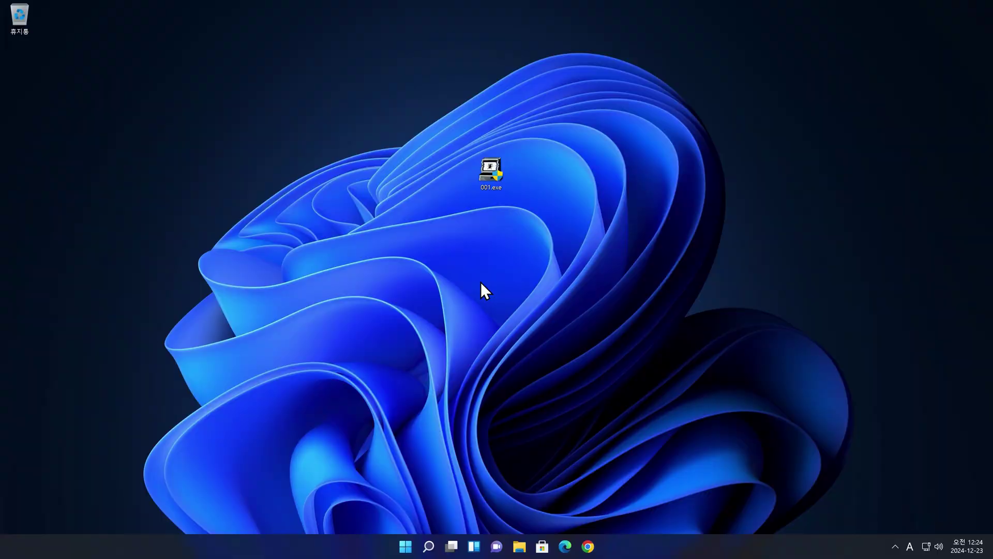
# Run 001.exe from the desktop, allow it to make changes to the device, and accept both malware warnings
pyautogui.doubleClick(487, 175)
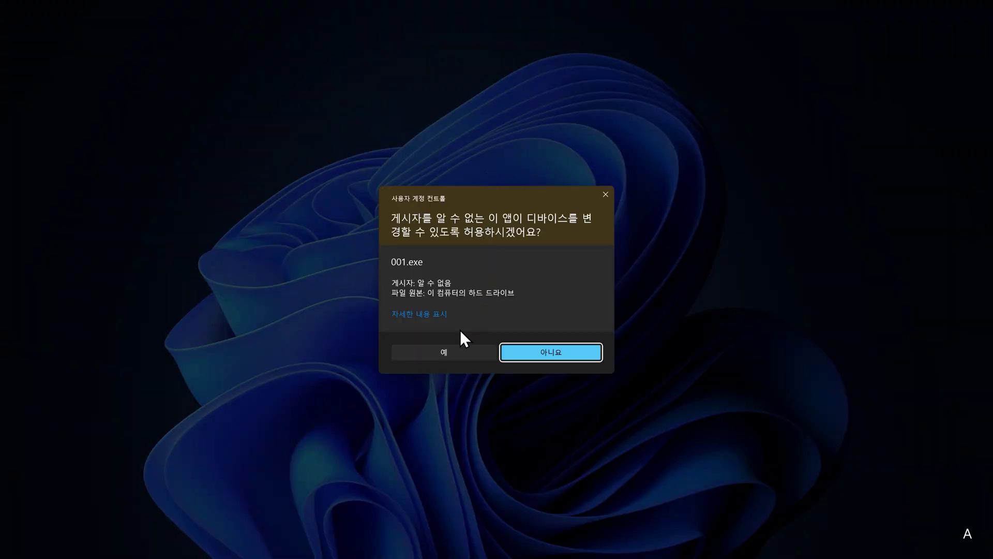
pyautogui.click(454, 348)
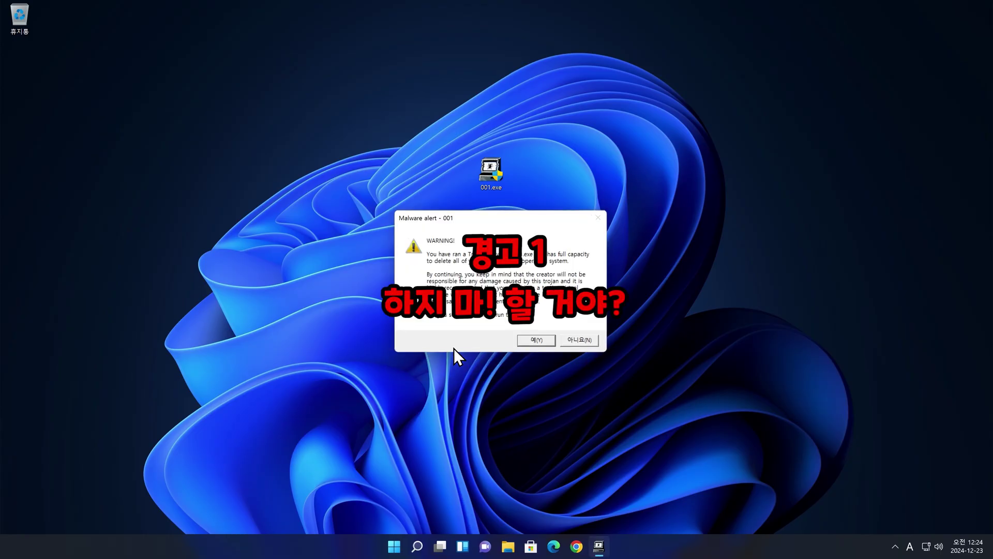
pyautogui.click(530, 339)
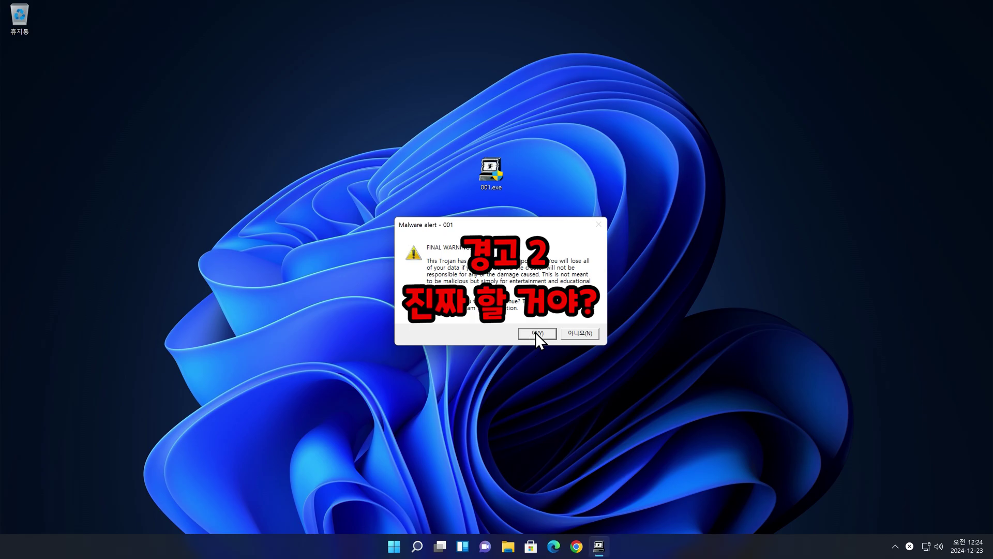
pyautogui.click(537, 334)
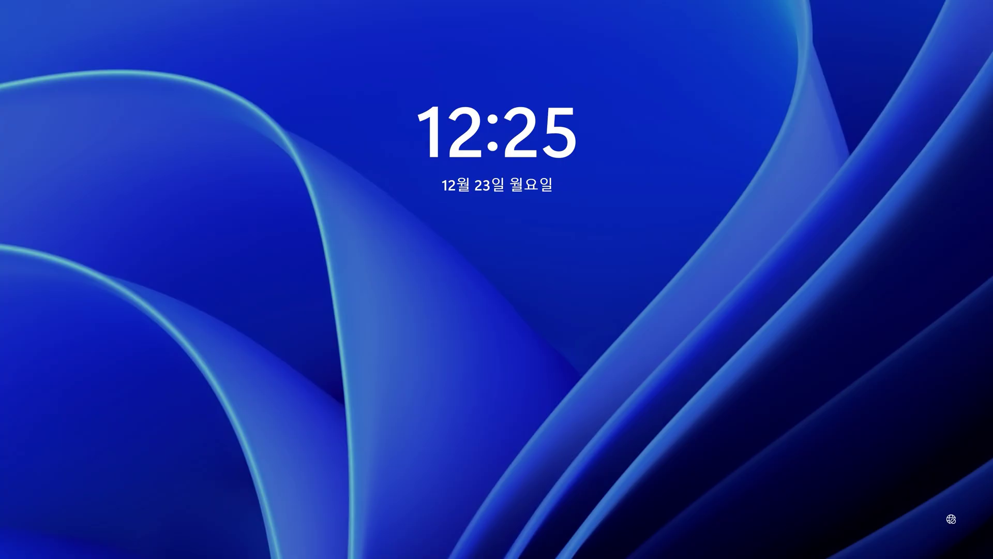
# Sign in to the 0xc666 account with the account password and dismiss the error message on the desktop
pyautogui.press('Return')
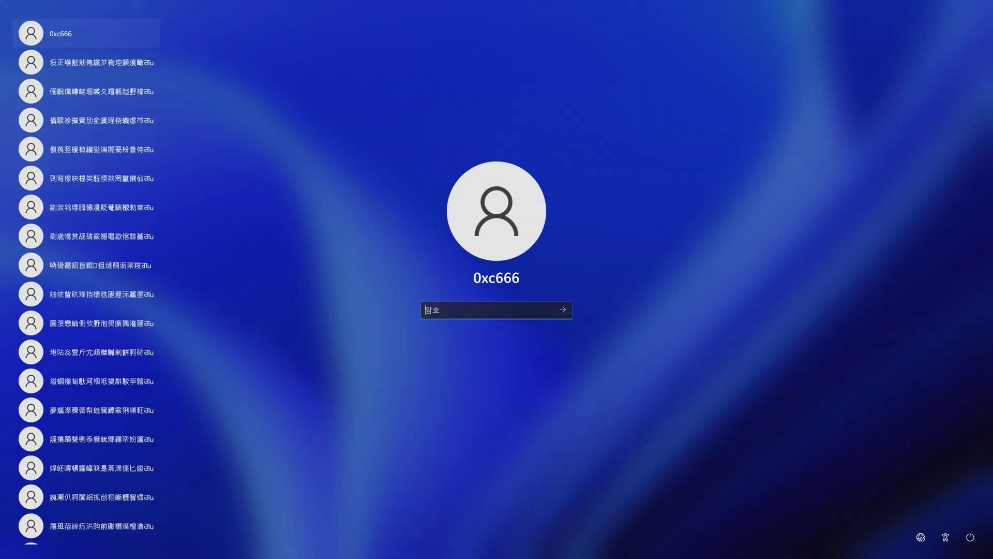
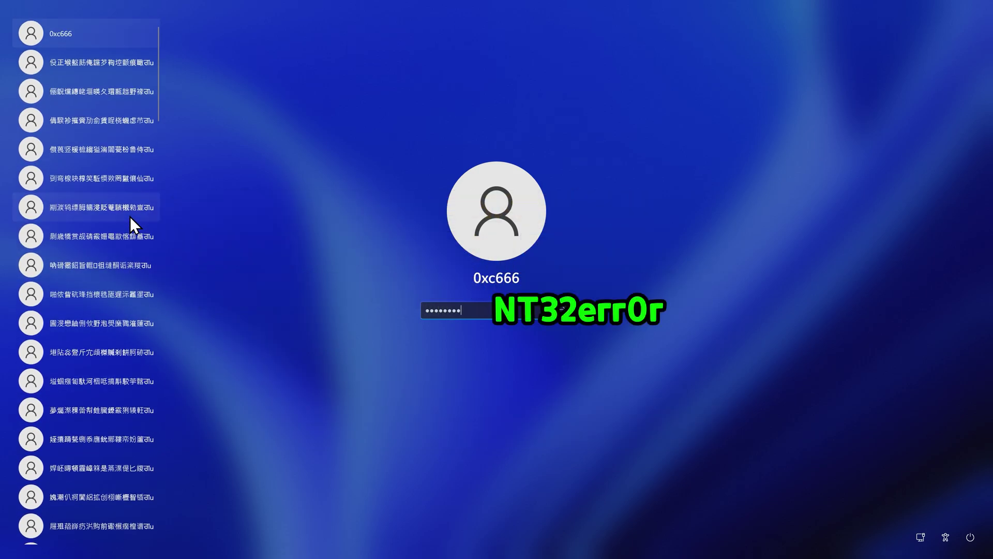
pyautogui.press('Return')
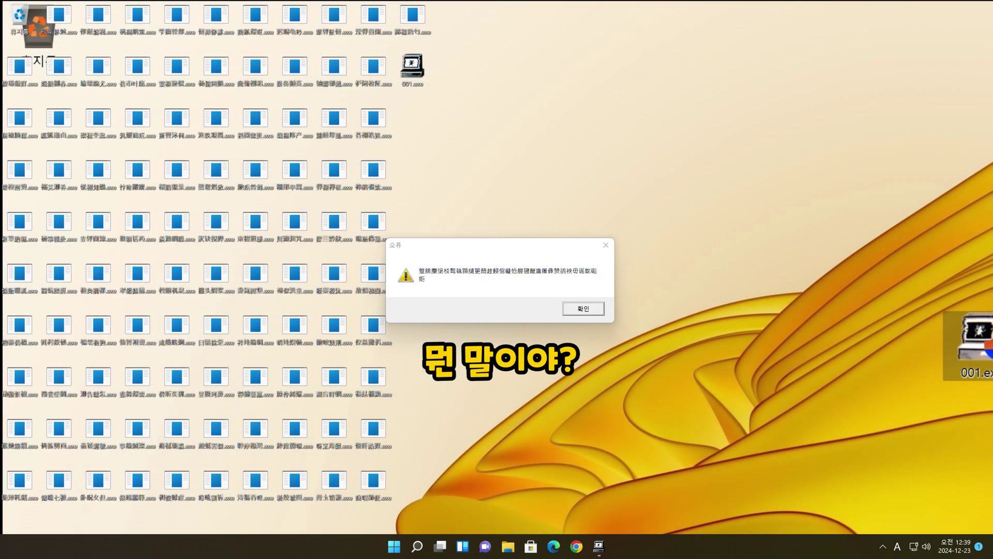
pyautogui.click(582, 310)
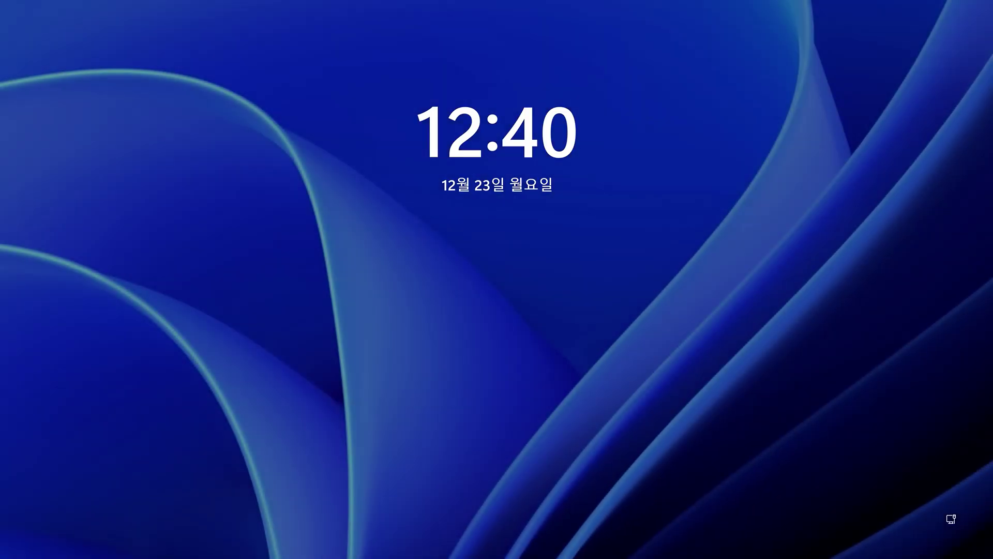
# Sign in to the 0xc666 account with the account password each time the lock screen returns
pyautogui.press('Return')
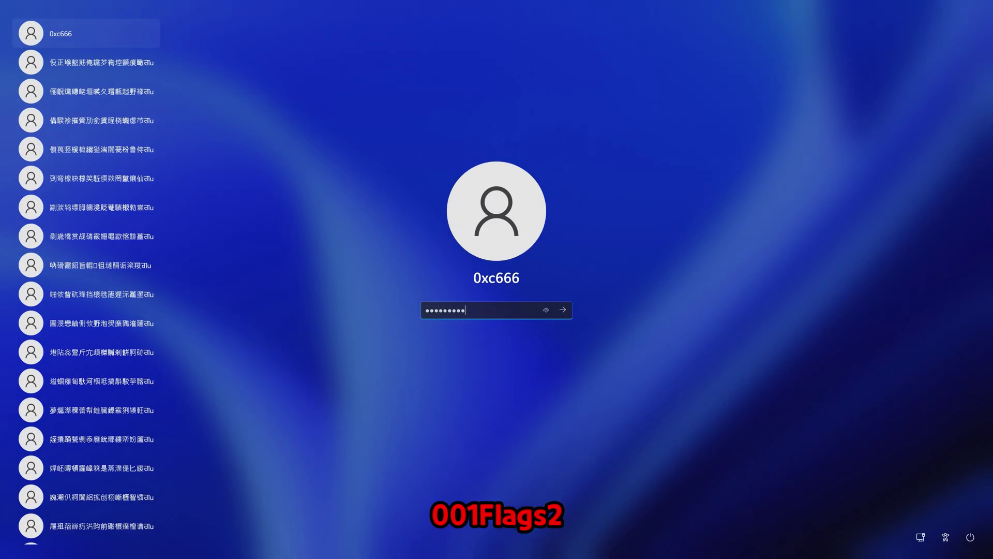
pyautogui.press('Return')
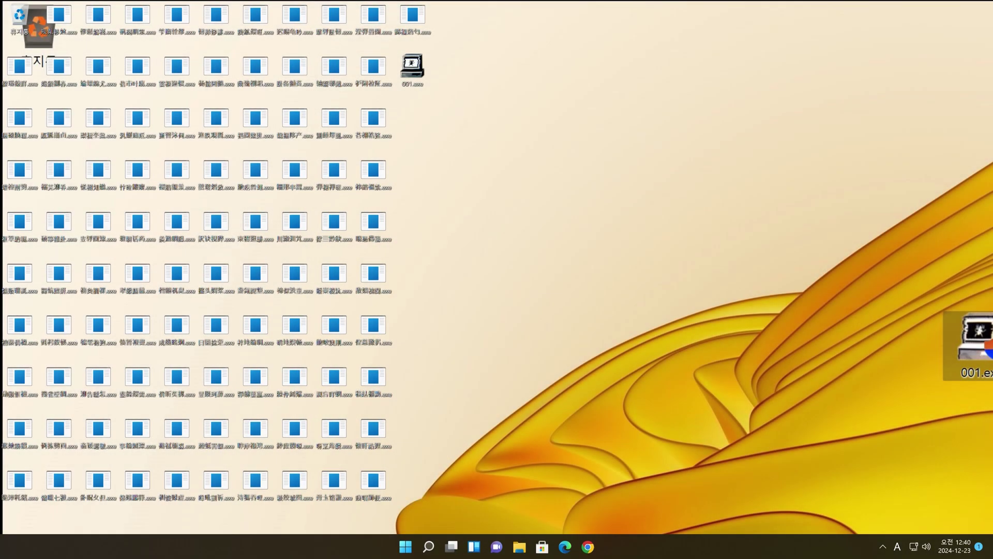
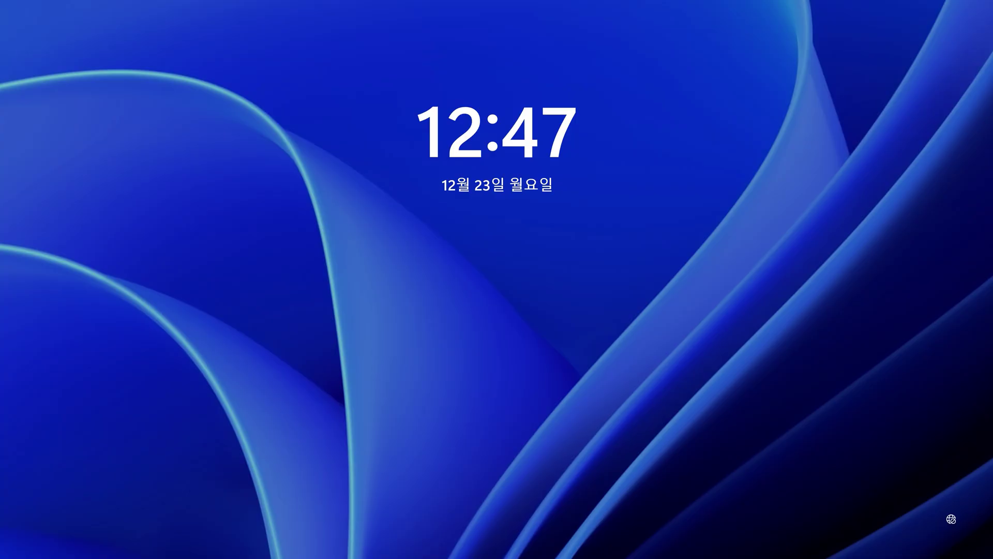
pyautogui.press('space')
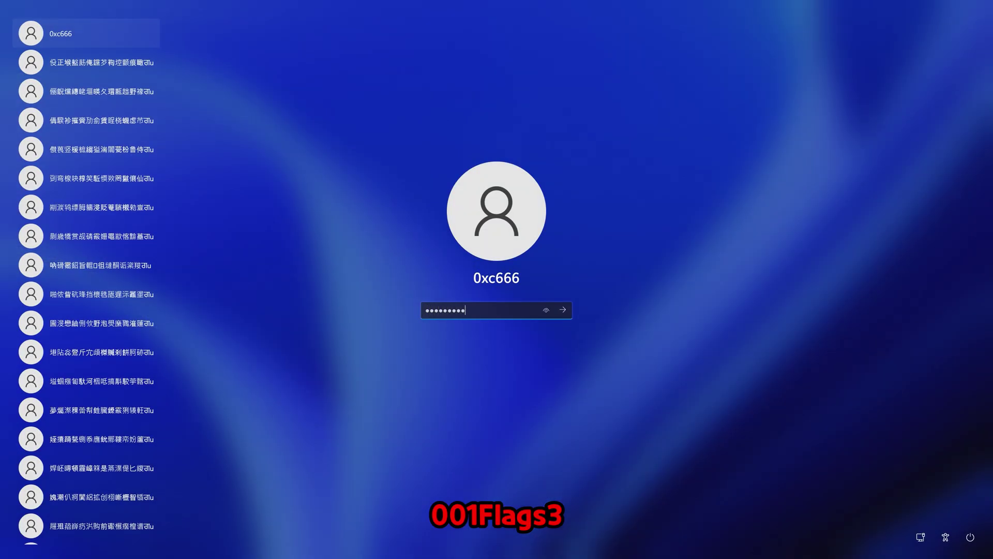
pyautogui.press('Return')
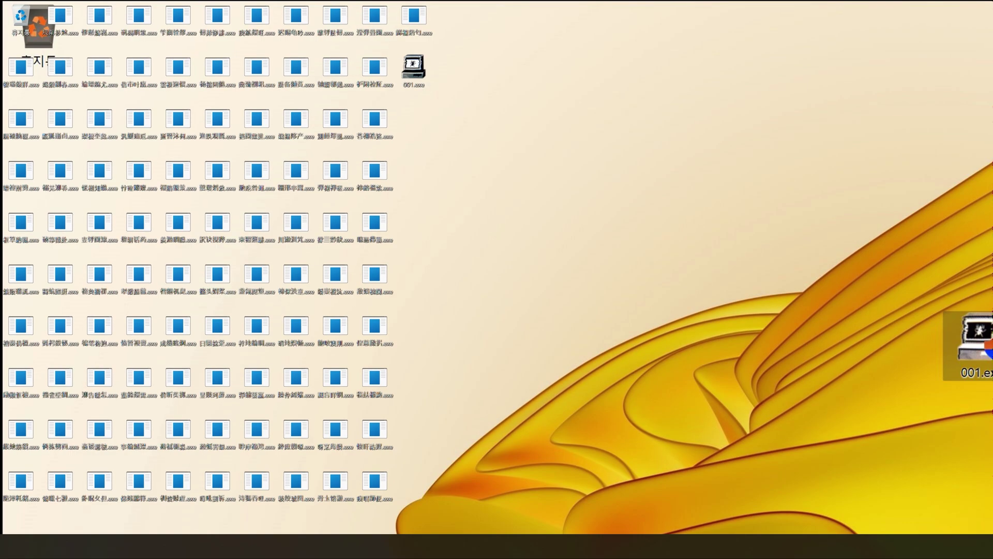
# Launch cmd through the Run dialog and enter the command cd c:\programdata
pyautogui.press('super+r')
pyautogui.write('cmd')
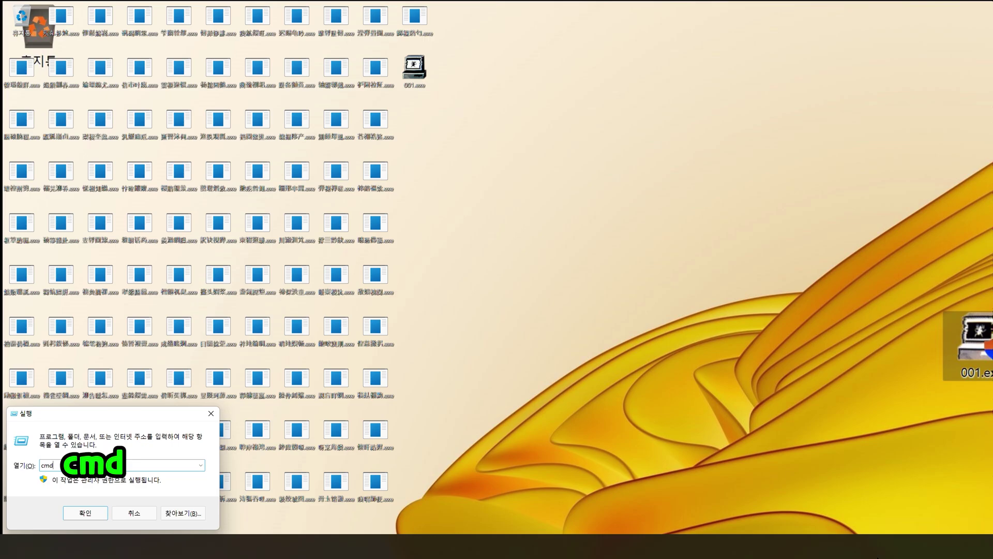
pyautogui.press('Return')
pyautogui.write('cd c:₩programdata')
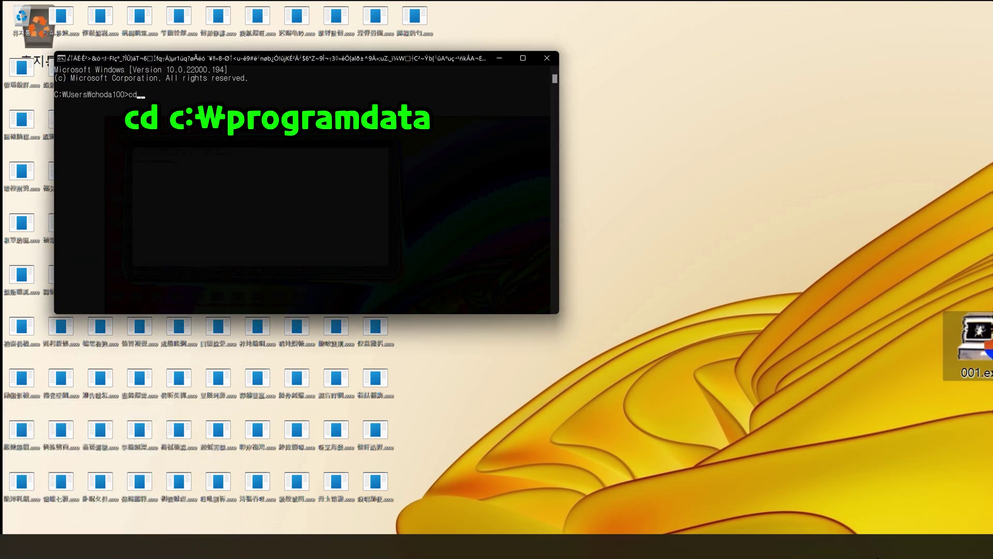
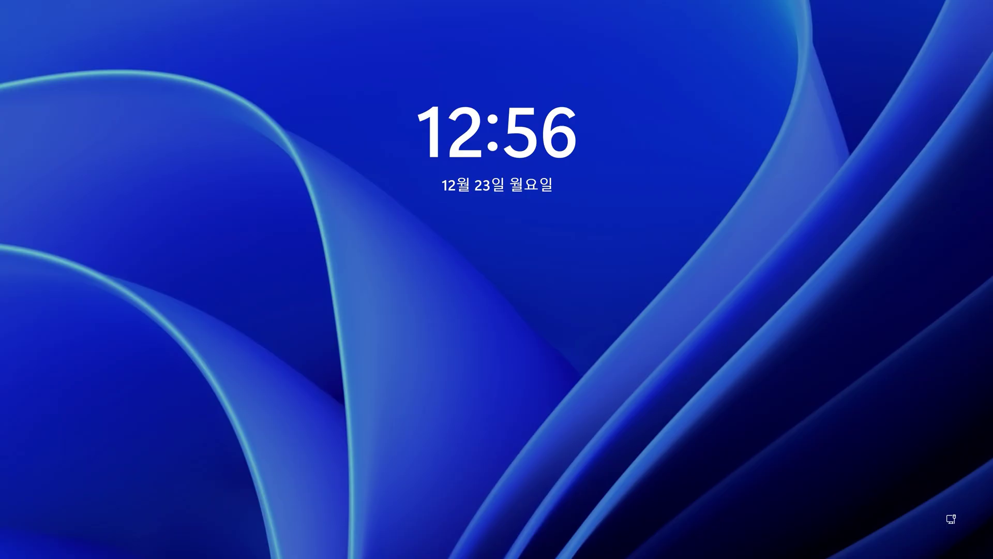
# Sign back in to the 0xc666 account with the account password at each of the four following sign-in screens
pyautogui.press('Return')
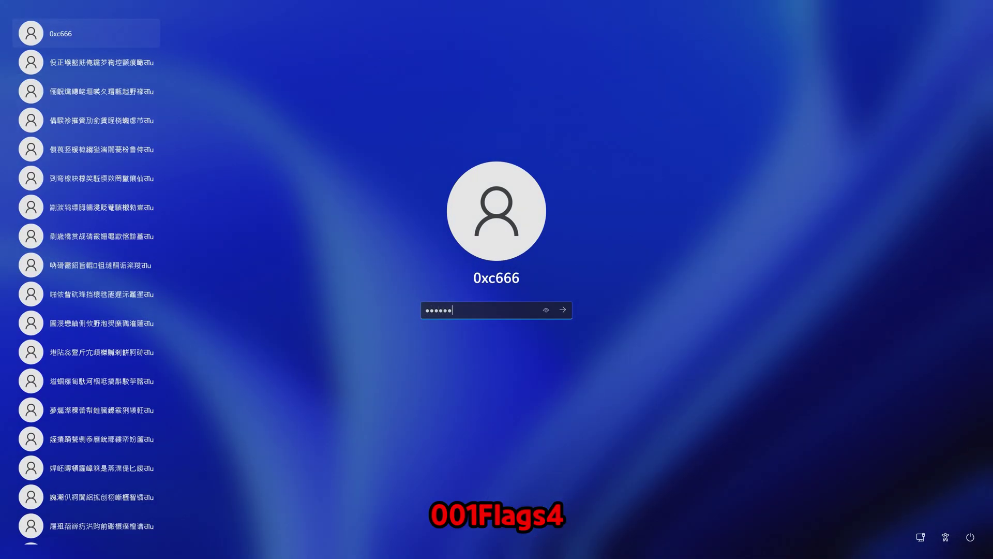
pyautogui.press('Return')
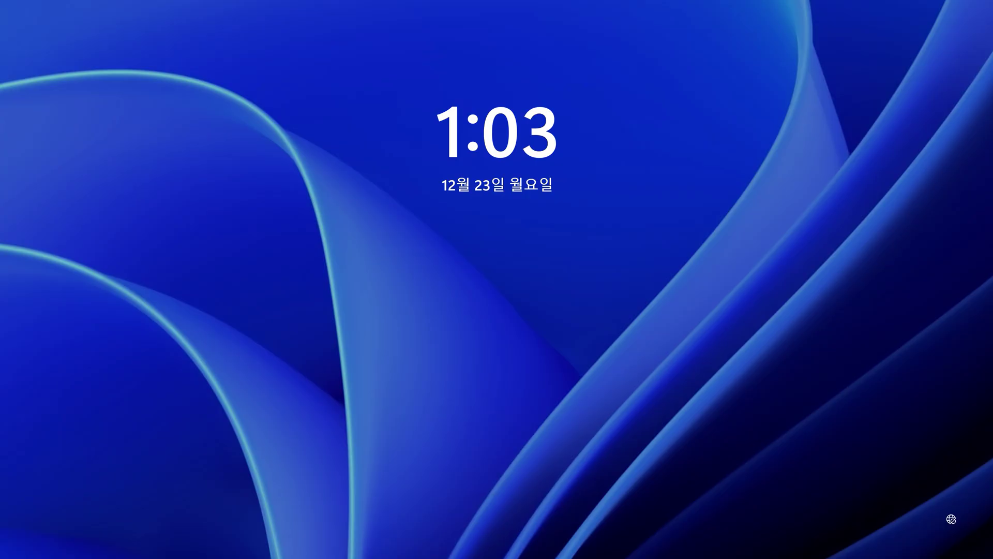
pyautogui.press('space')
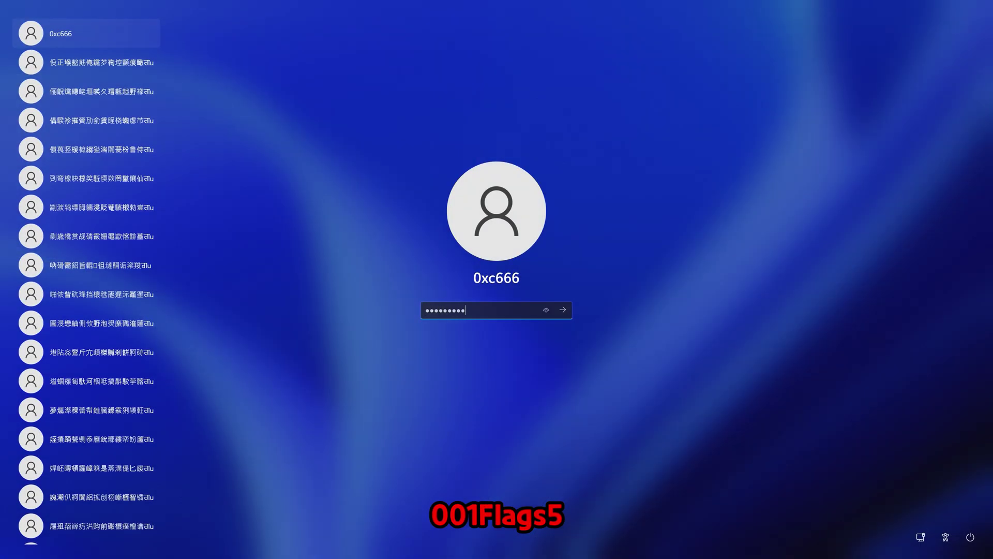
pyautogui.press('Return')
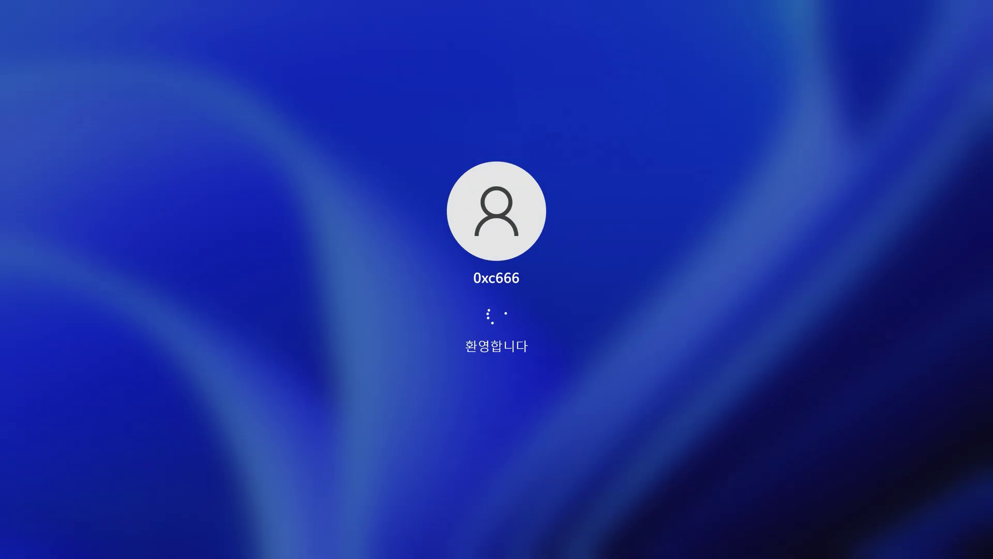
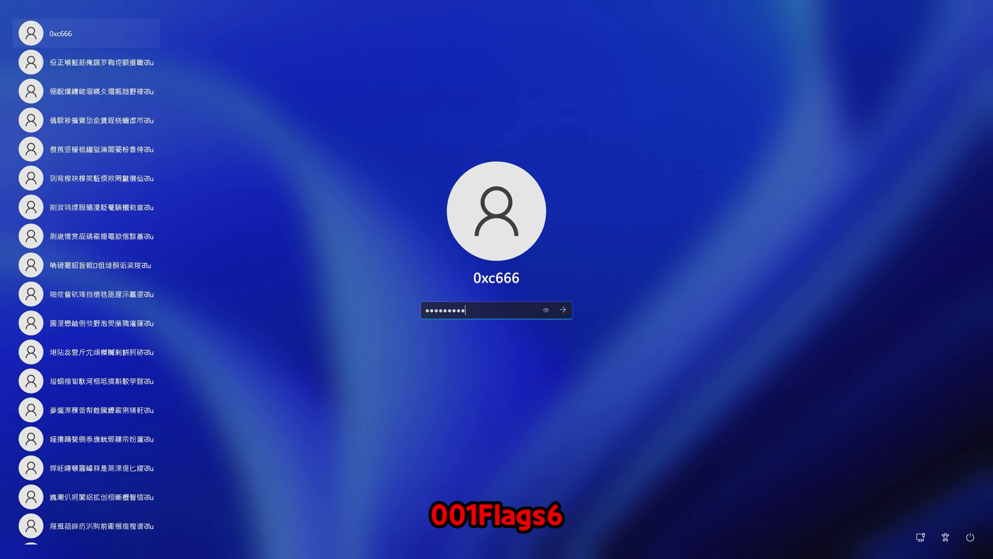
pyautogui.press('Return')
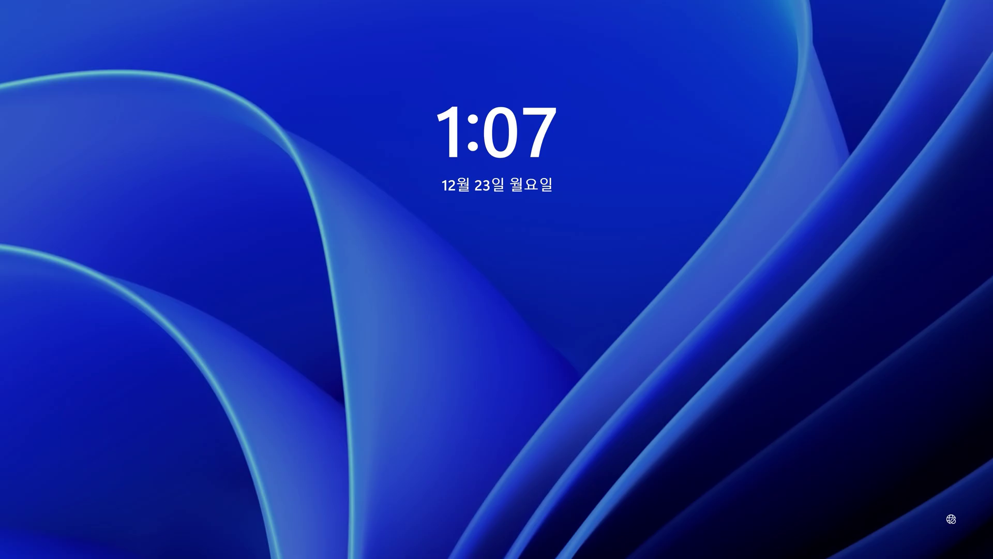
pyautogui.press('Return')
pyautogui.write('•••')
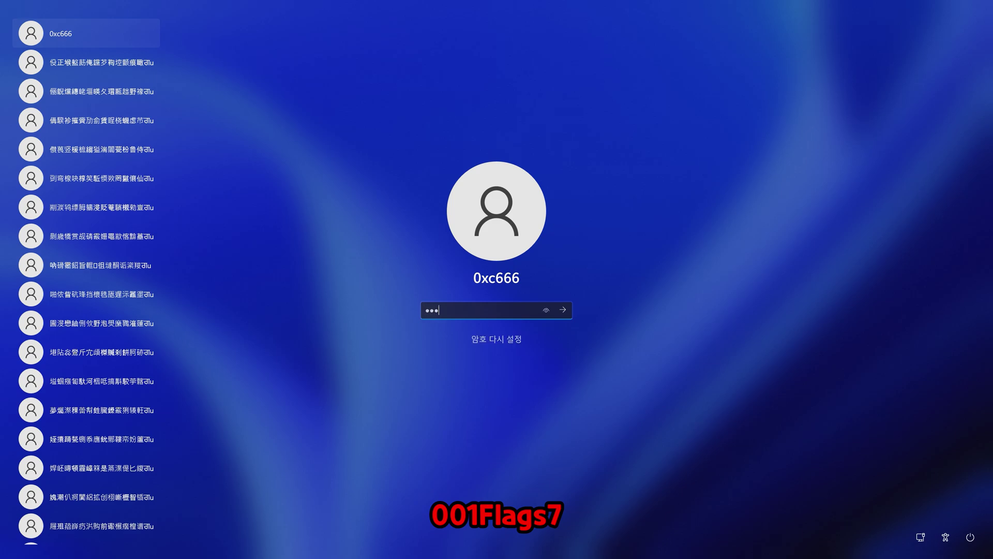
pyautogui.press('Return')
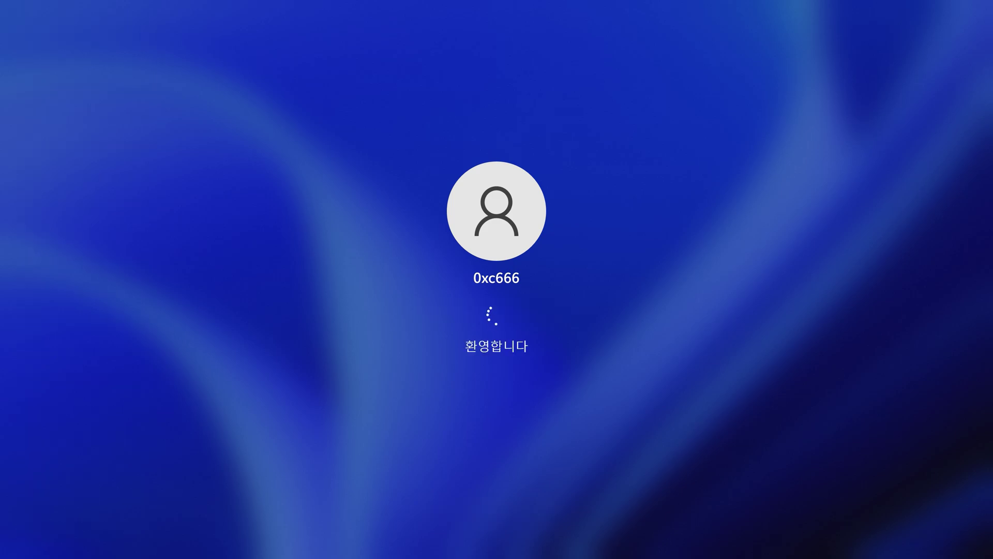
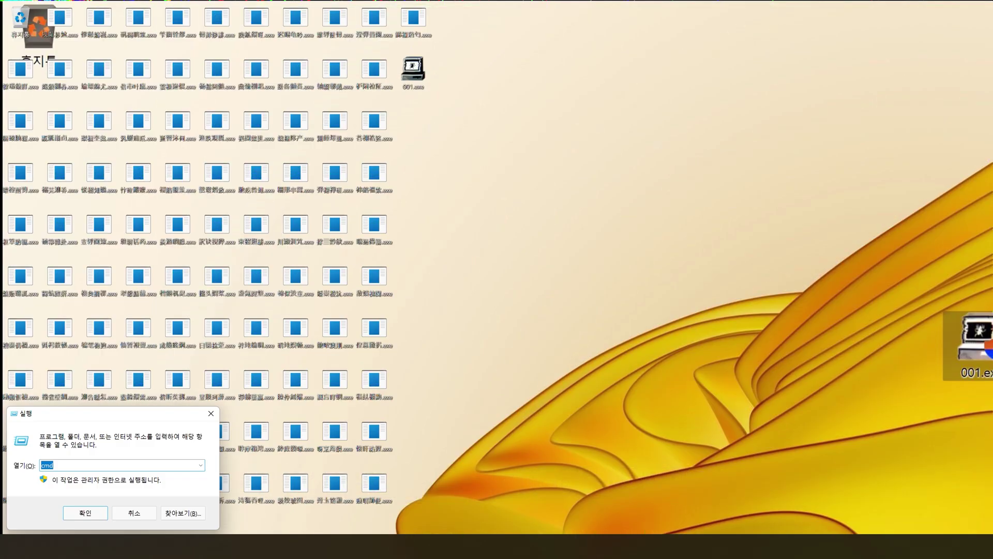
# Reopen a command prompt from the Run dialog and enter cd c:\programdata
pyautogui.press('Return')
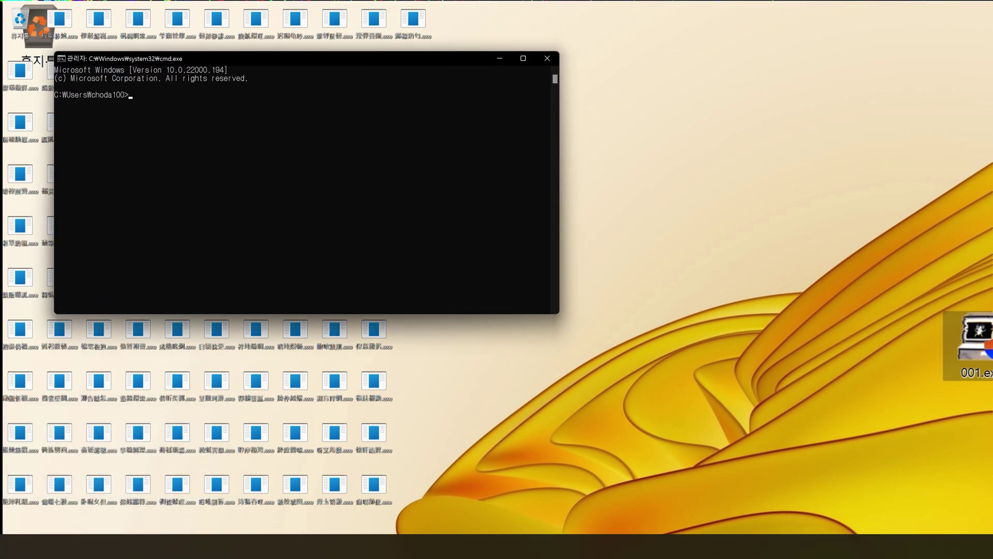
pyautogui.write('cd c:')
pyautogui.write('\\programda')
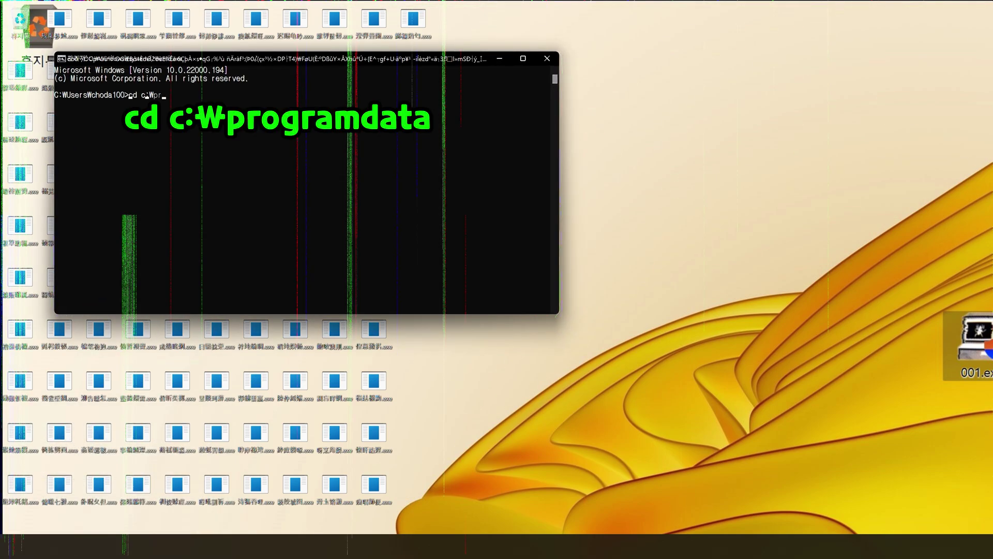
pyautogui.write('ta')
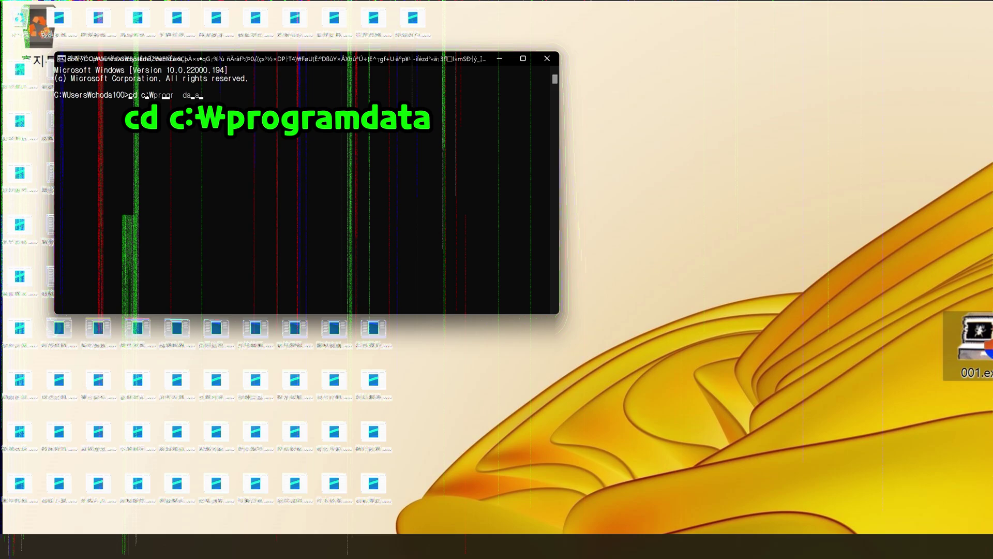
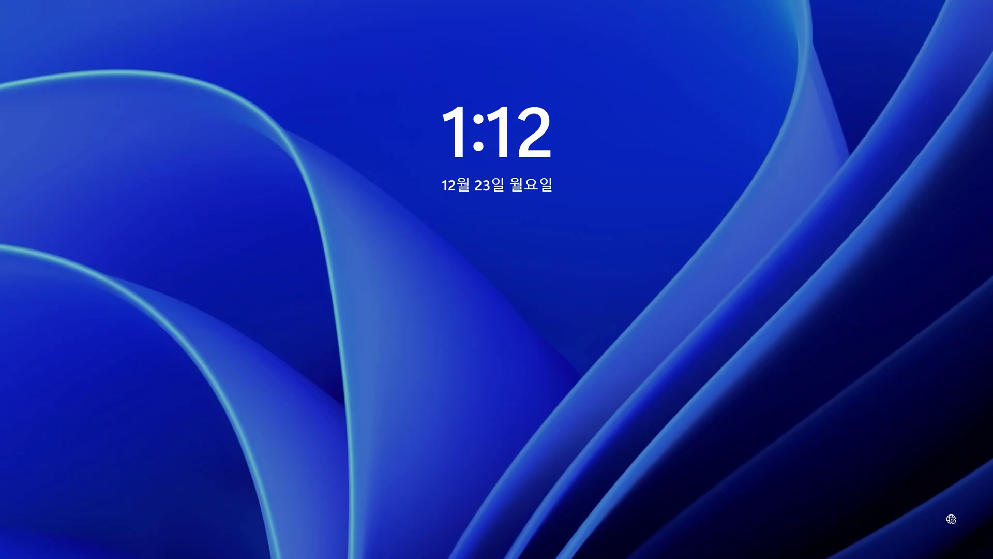
# Dismiss the lock screen and sign in to the 0xc666 account once more with the account password
pyautogui.press('space')
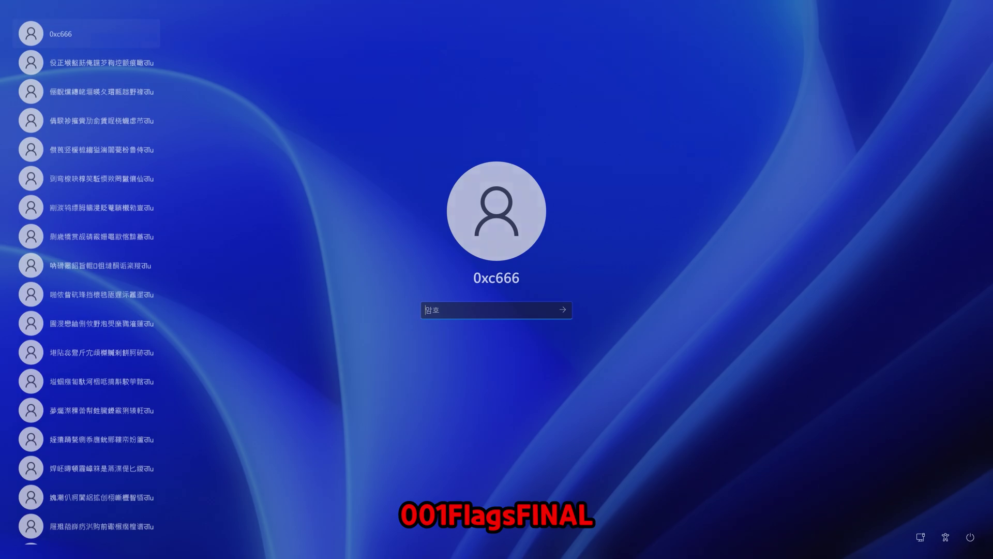
pyautogui.write('*****')
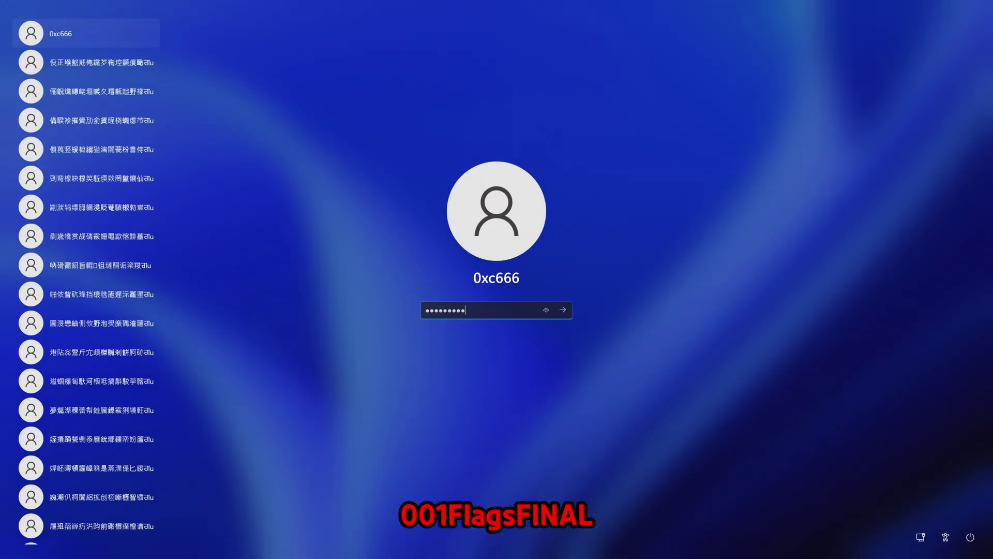
pyautogui.press('Return')
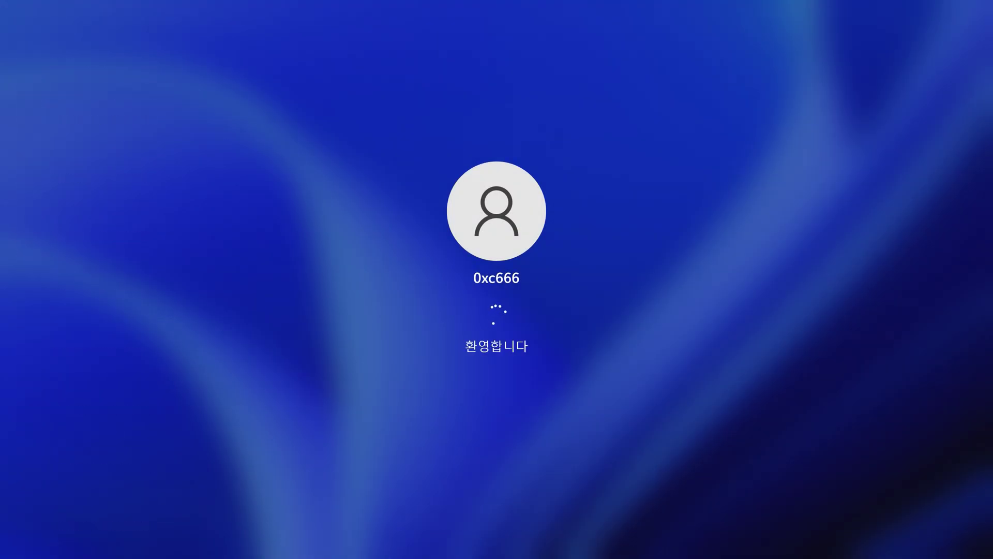
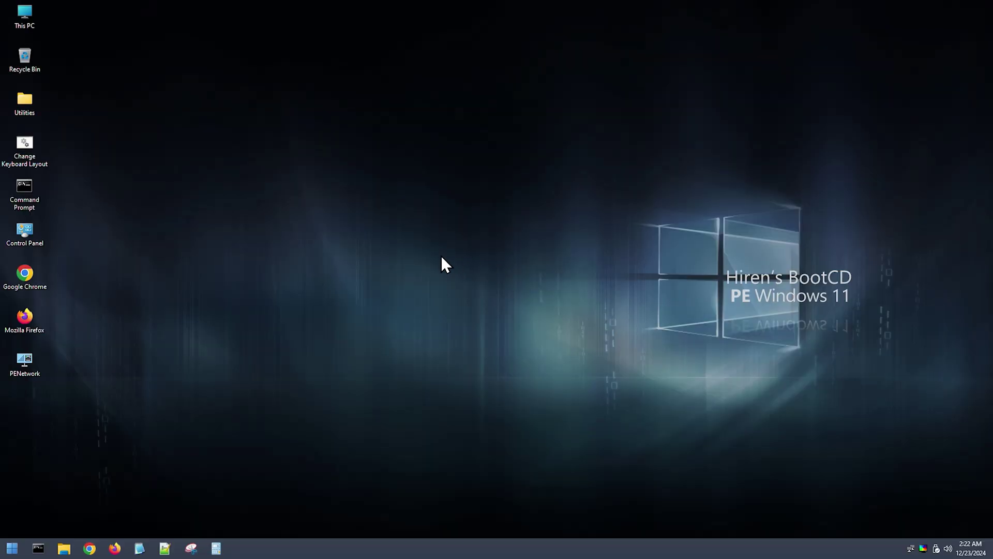
# Launch EaseUS Partition Master from the Partition Tools folder inside Utilities > Hard Disk Tools
pyautogui.doubleClick(30, 101)
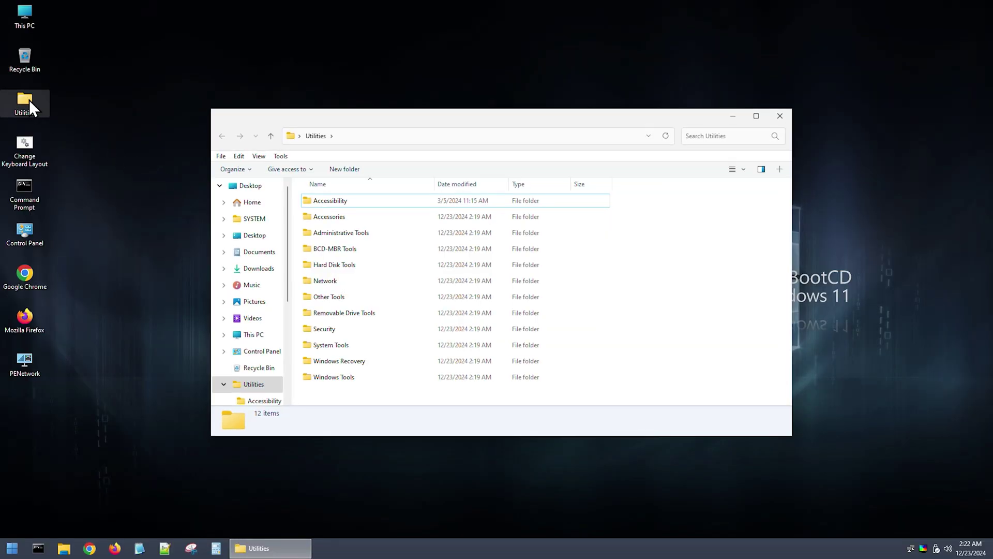
pyautogui.doubleClick(334, 264)
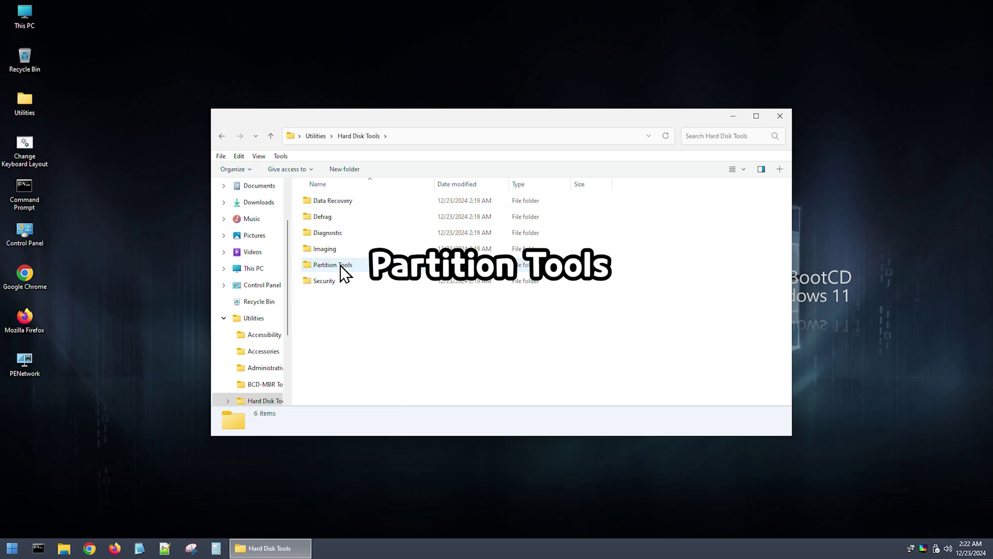
pyautogui.doubleClick(341, 267)
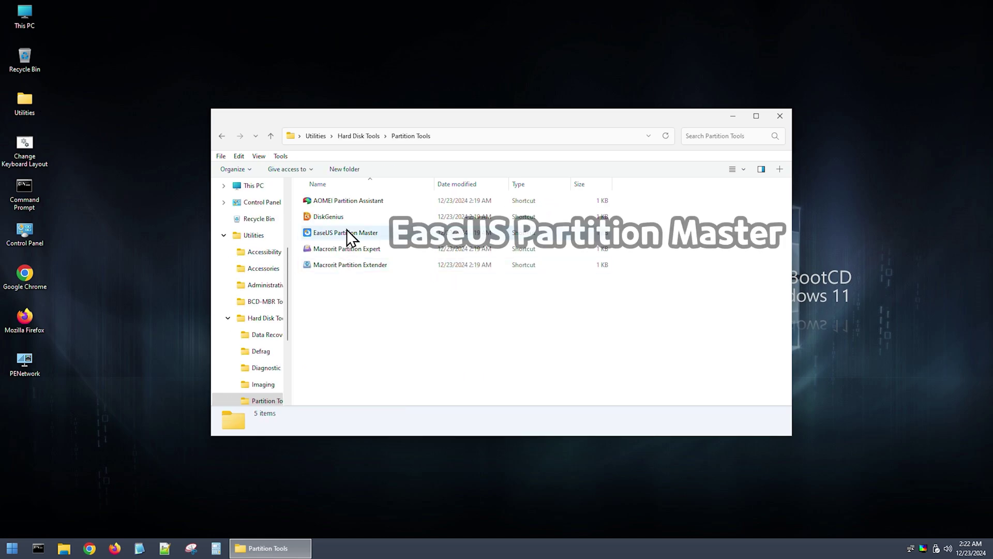
pyautogui.doubleClick(346, 232)
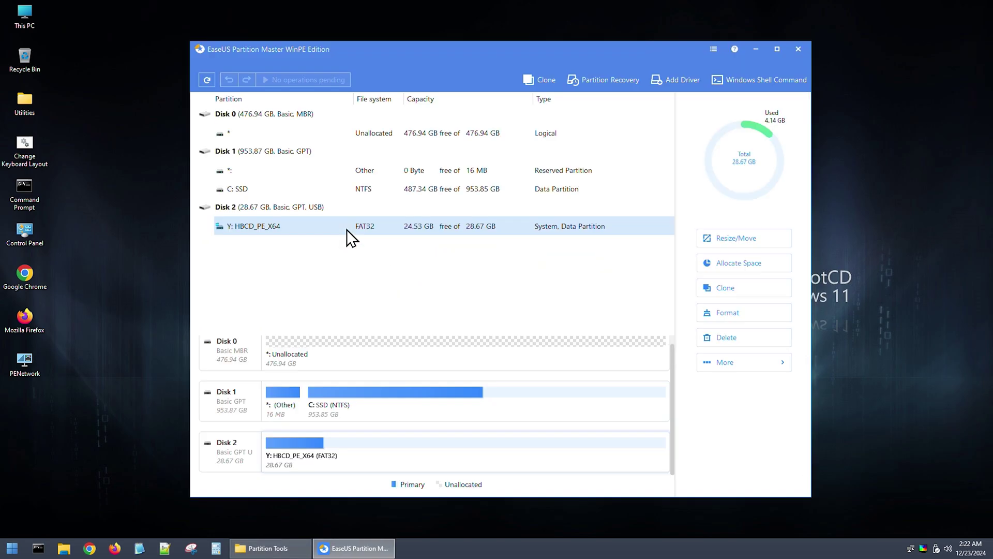
# Scan Disk 0 for lost partitions with Partition Recovery
pyautogui.click(392, 138)
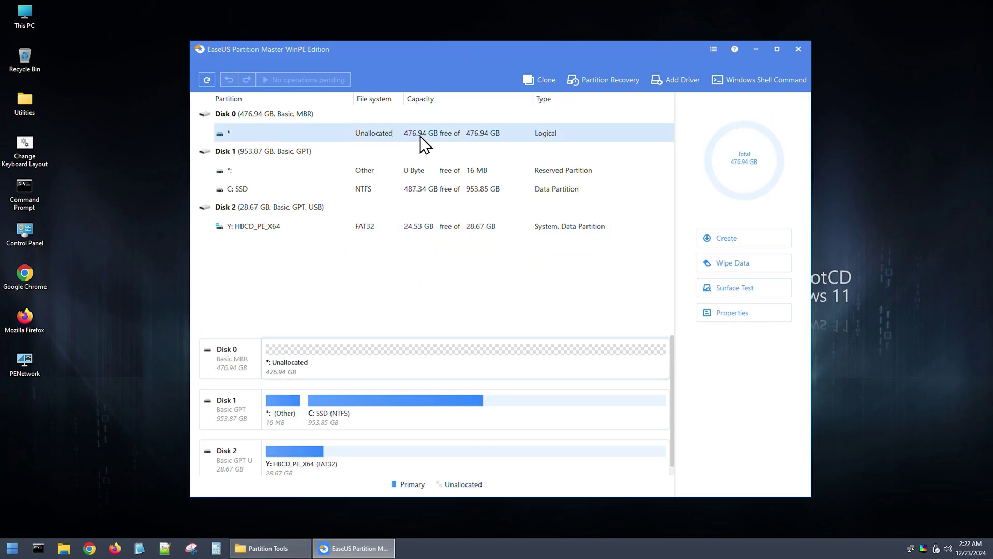
pyautogui.click(604, 82)
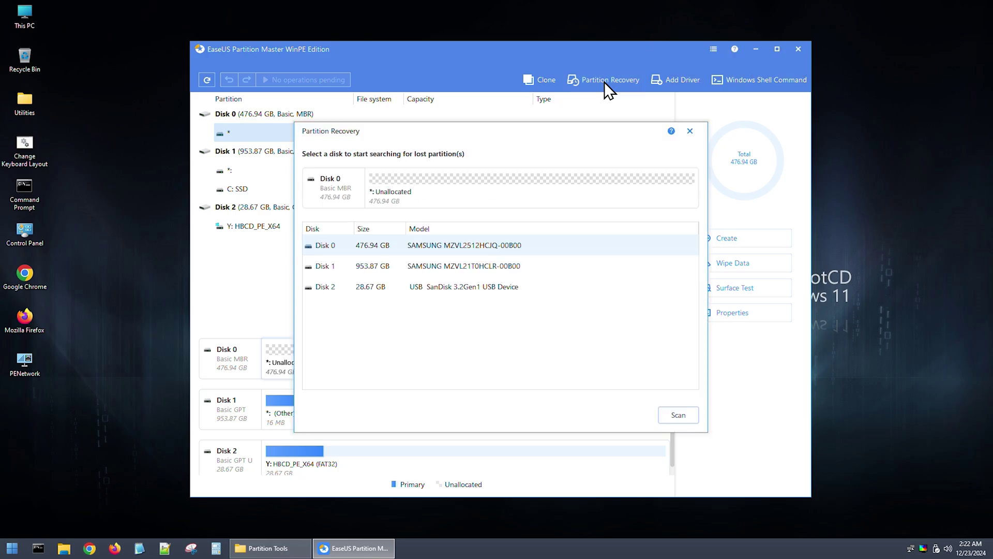
pyautogui.click(679, 414)
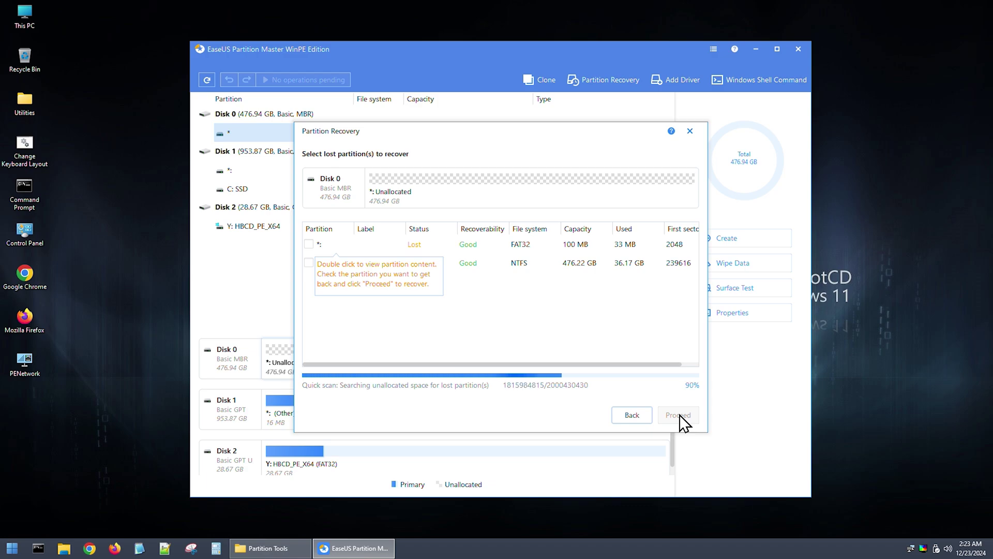
# Recover the lost 100 MB FAT32, 476.22 GB NTFS and 620 MB partitions on Disk 0 without waiting for the full scan
pyautogui.click(308, 243)
pyautogui.click(309, 263)
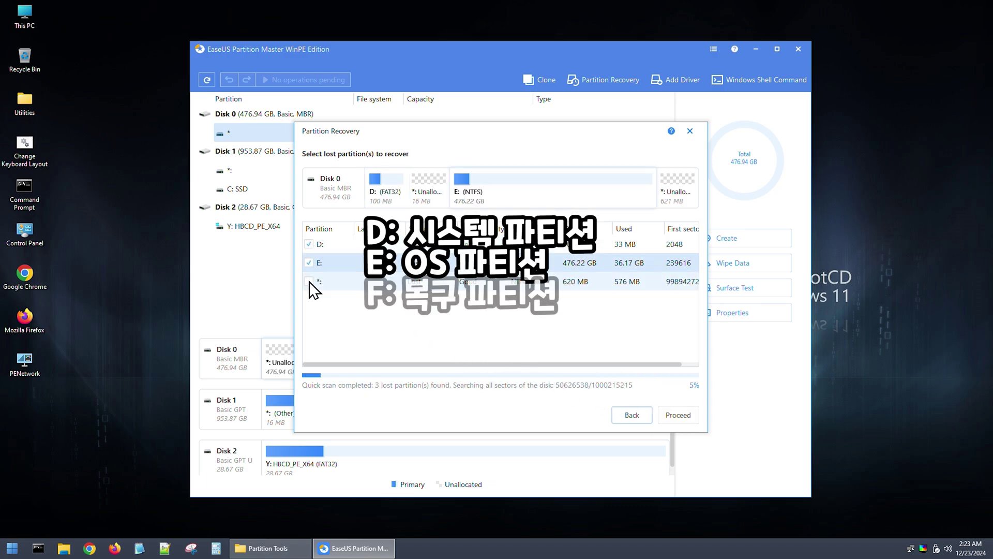
pyautogui.click(309, 282)
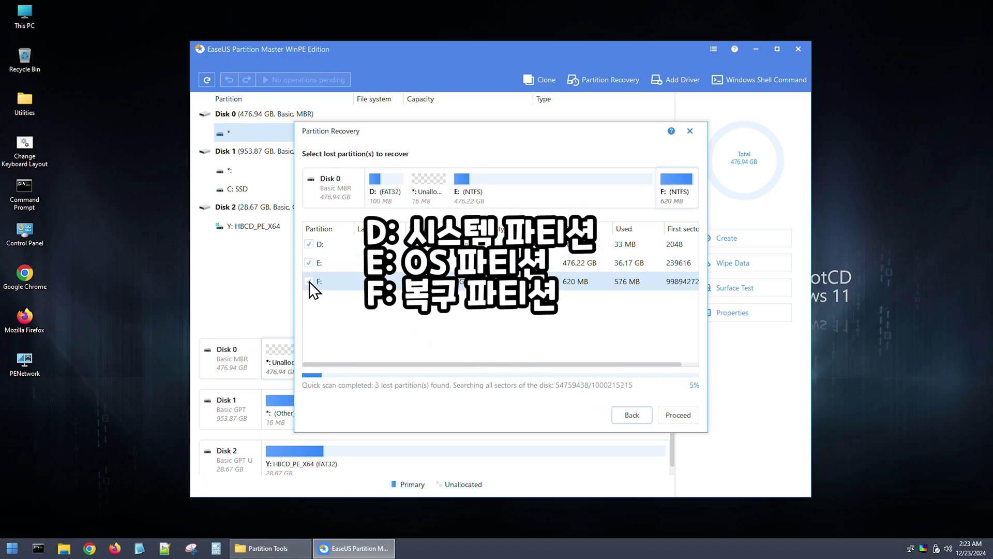
pyautogui.click(671, 414)
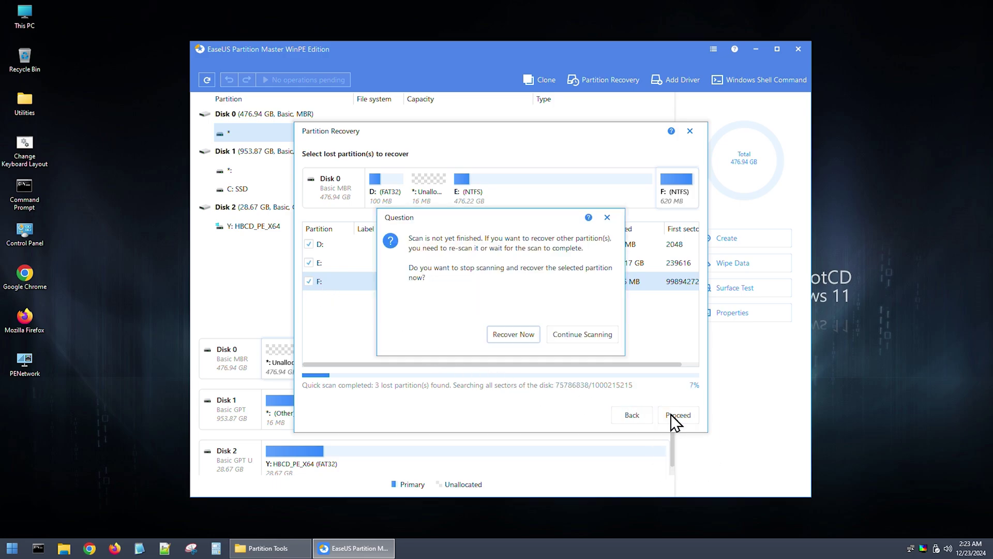
pyautogui.click(511, 334)
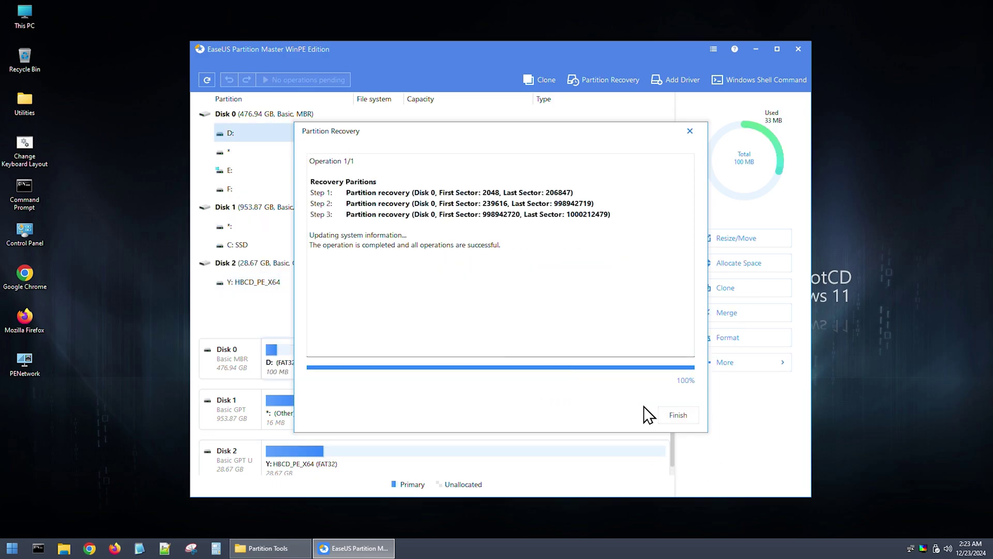
pyautogui.click(676, 414)
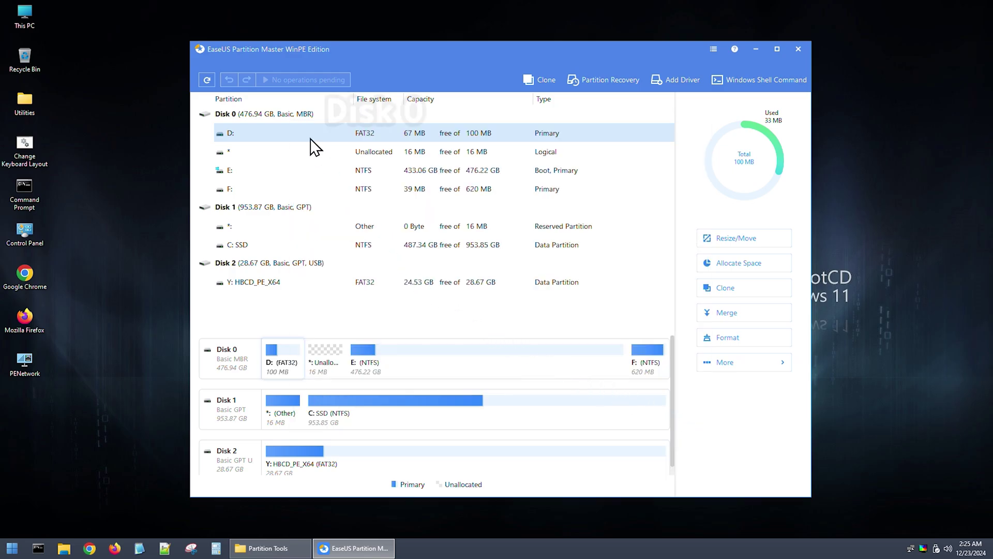
# Convert Disk 0 from MBR to GPT, apply the pending operation, and close the partition program and its folder
pyautogui.rightClick(294, 117)
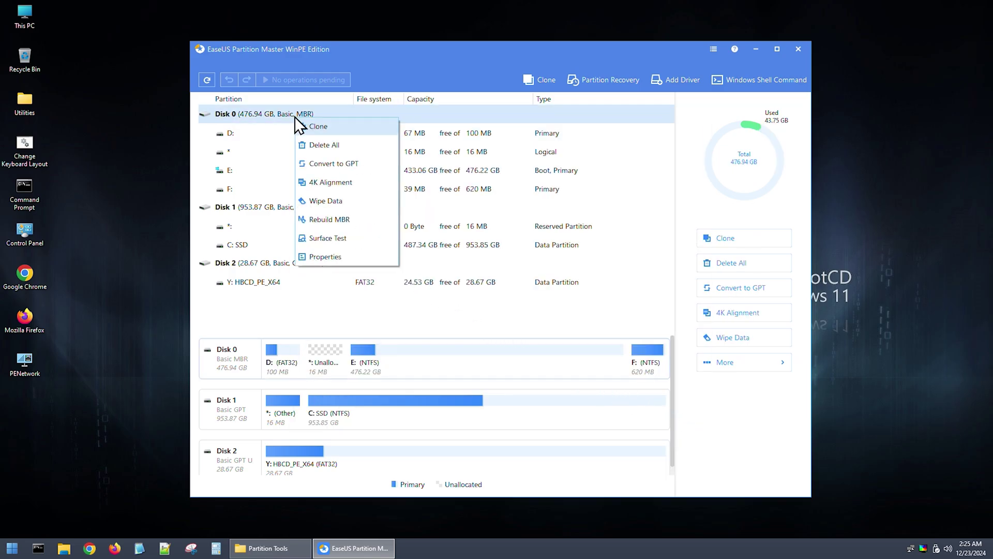
pyautogui.click(325, 164)
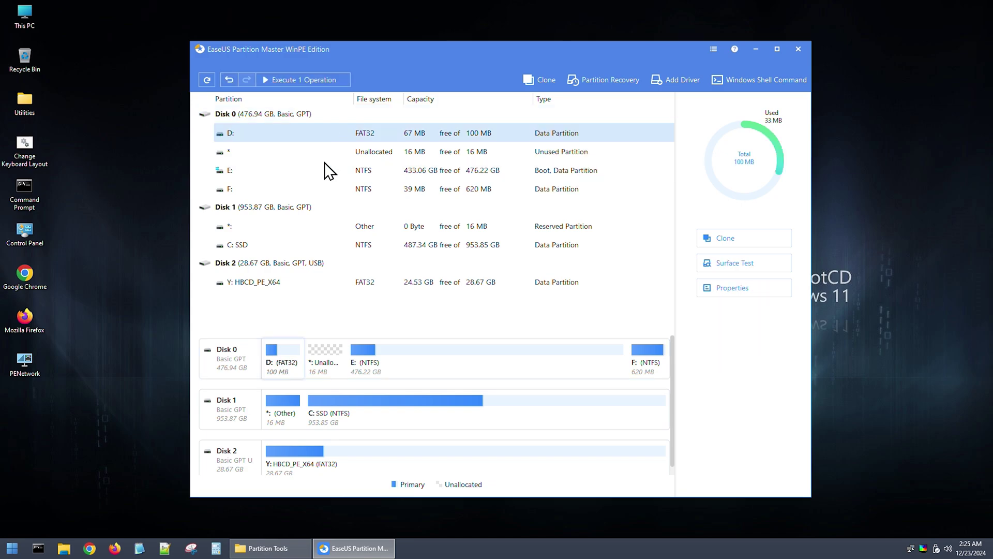
pyautogui.click(317, 81)
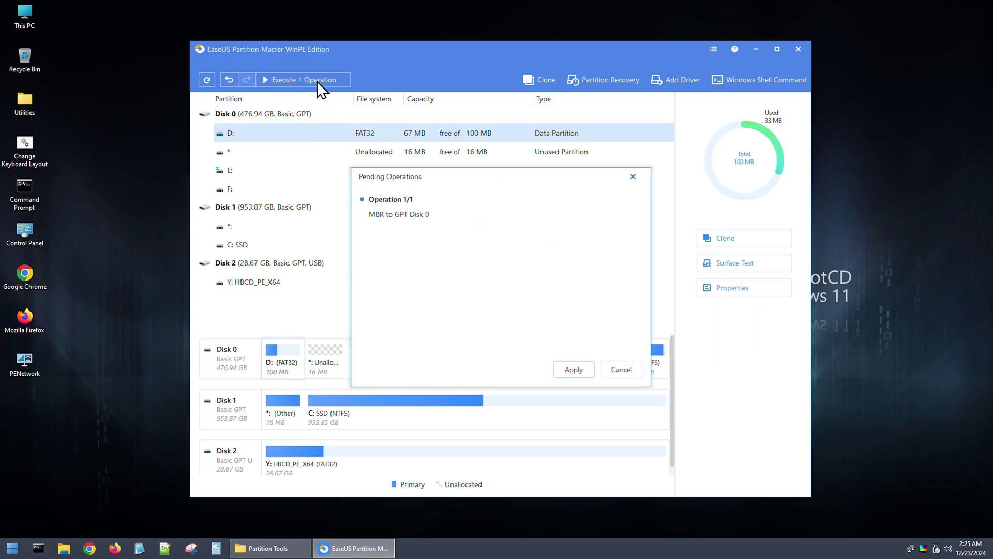
pyautogui.click(570, 368)
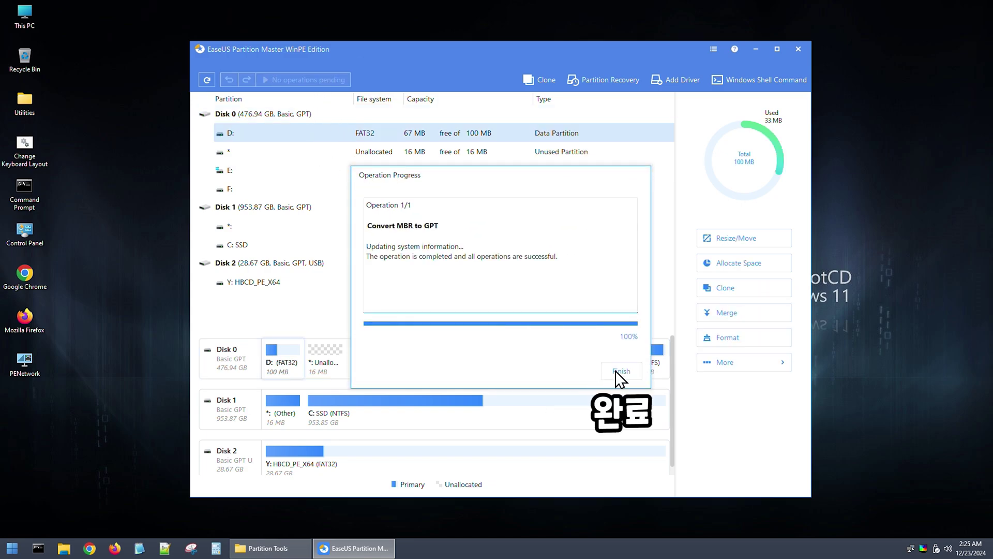
pyautogui.click(616, 371)
pyautogui.hotkey('alt', 'F4')
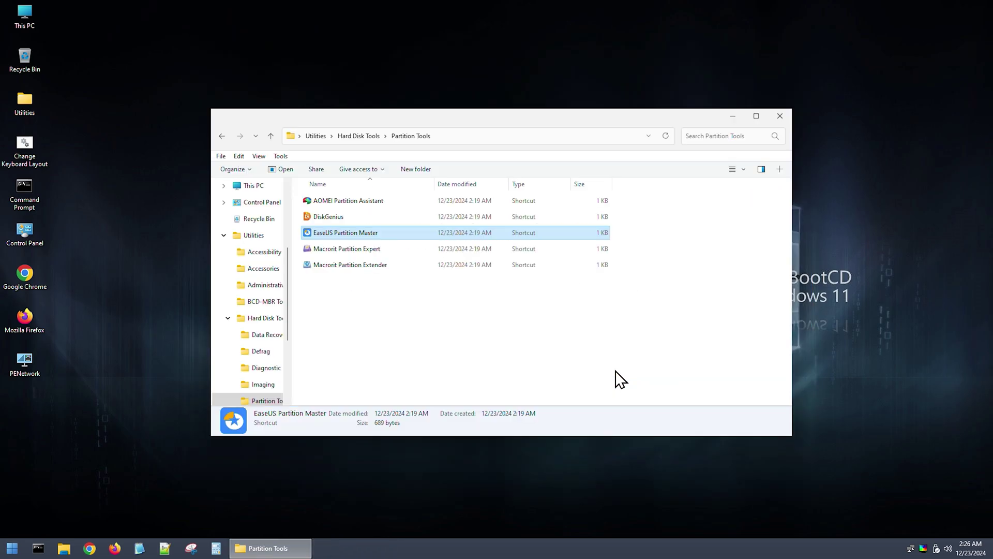
pyautogui.hotkey('alt', 'F4')
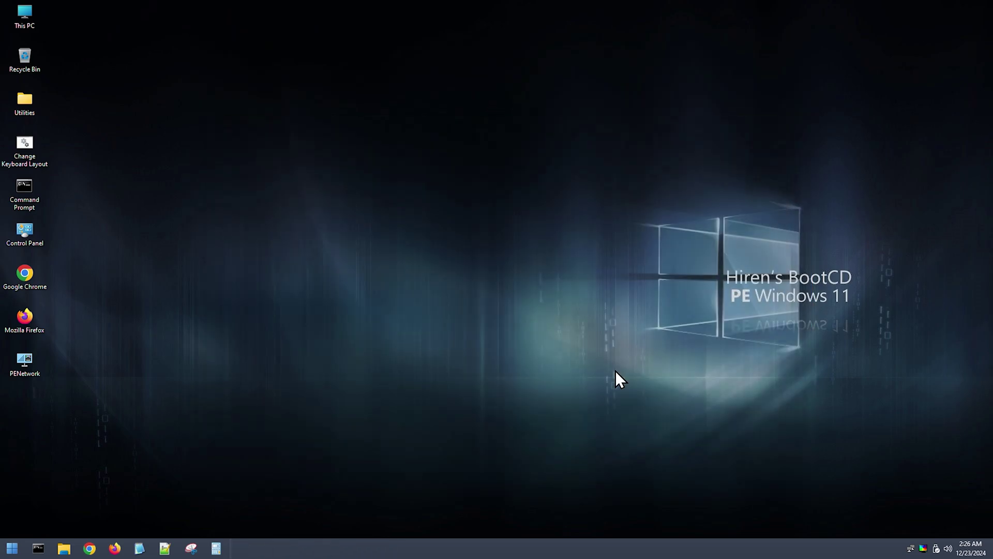
# Open a command prompt, start diskpart and list the disks with list disk
pyautogui.doubleClick(25, 188)
pyautogui.write('diskpart')
pyautogui.press('Return')
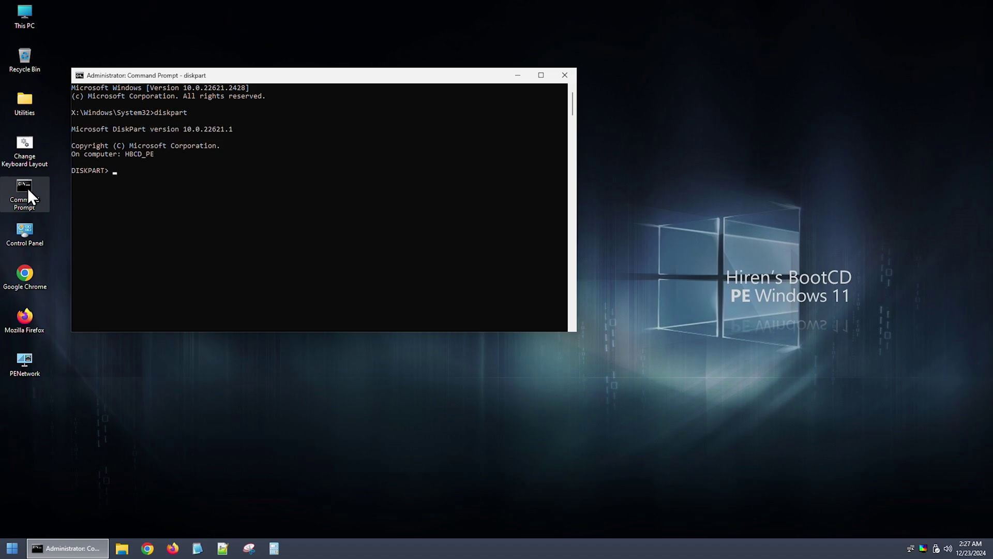
pyautogui.write('list ')
pyautogui.write('disk')
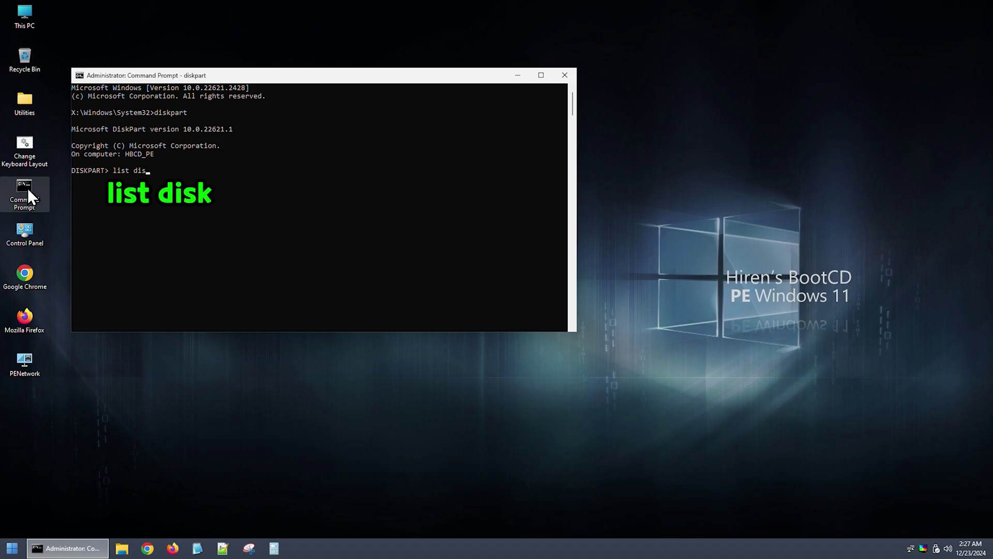
pyautogui.press('Return')
# Select Disk 0 in diskpart with sel disk 0, list the volumes with list vol, and exit diskpart
pyautogui.write('sel disk 0')
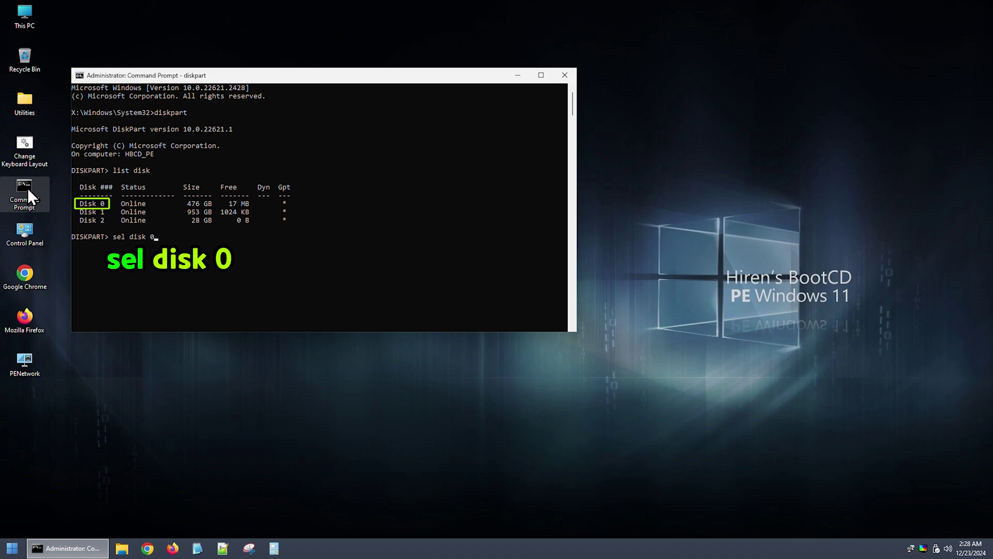
pyautogui.press('Return')
pyautogui.write('list vol')
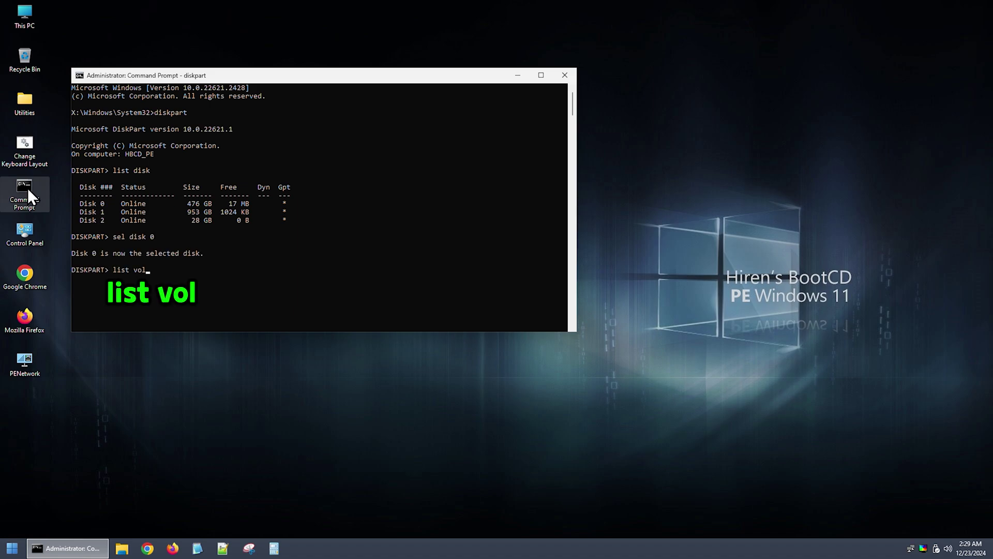
pyautogui.press('Return')
pyautogui.write('exit')
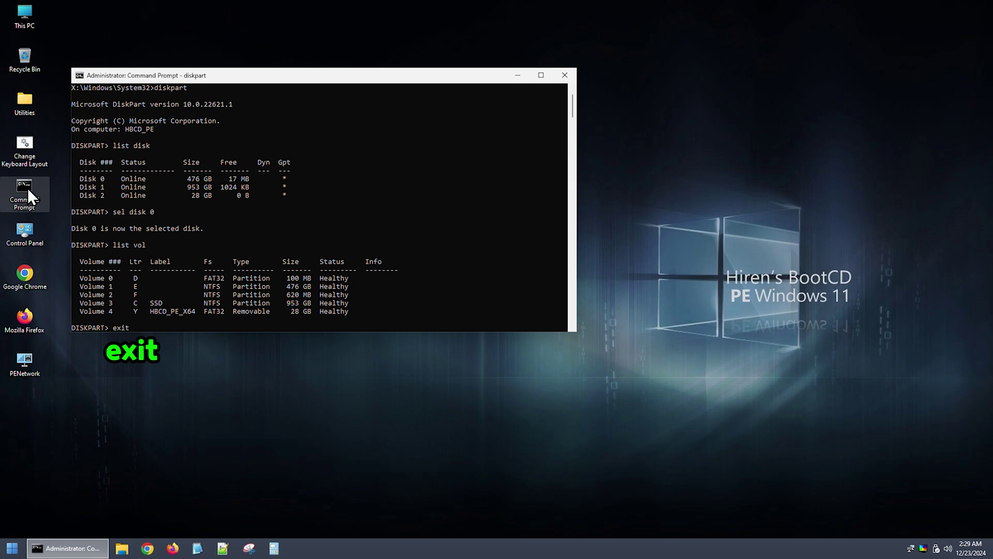
pyautogui.press('Return')
# Repair the boot record with bootrec /fixmbr and rebuild the boot files with bcdboot e:\windows /l ko-KR /s d: /f all
pyautogui.write('bo')
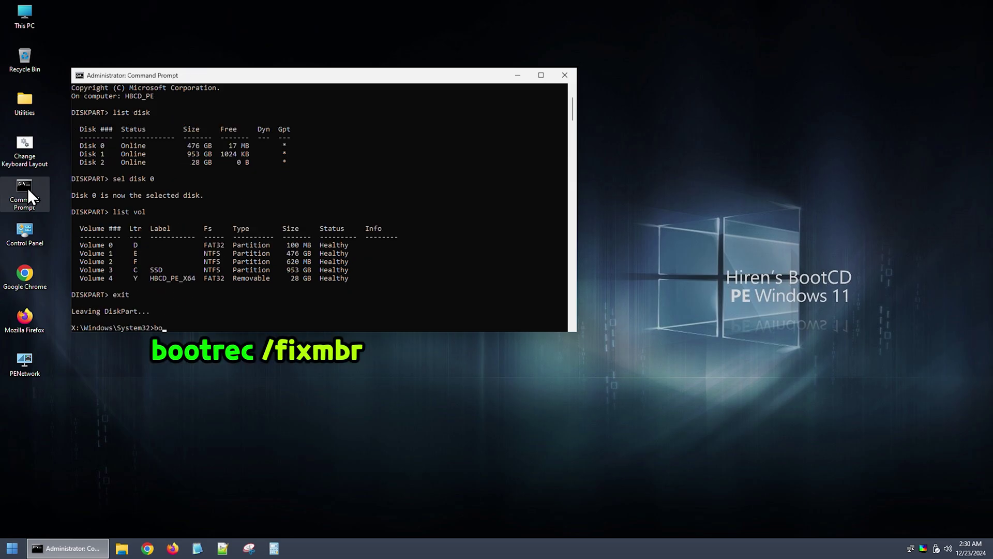
pyautogui.write('otrec /fixmbr')
pyautogui.press('Return')
pyautogui.write('bcdboot e:\\win')
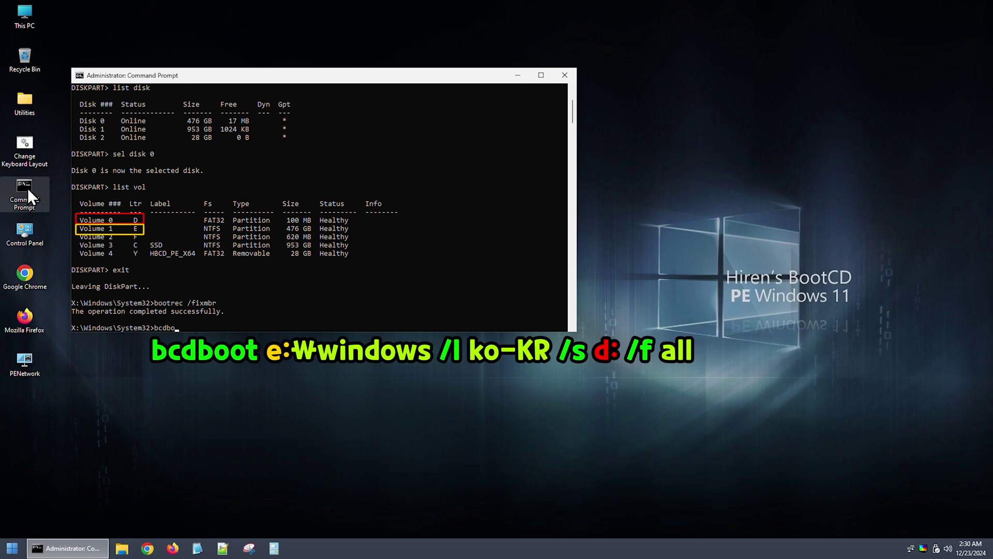
pyautogui.write('dows /l ko-KR /s d: /f all')
pyautogui.press('Return')
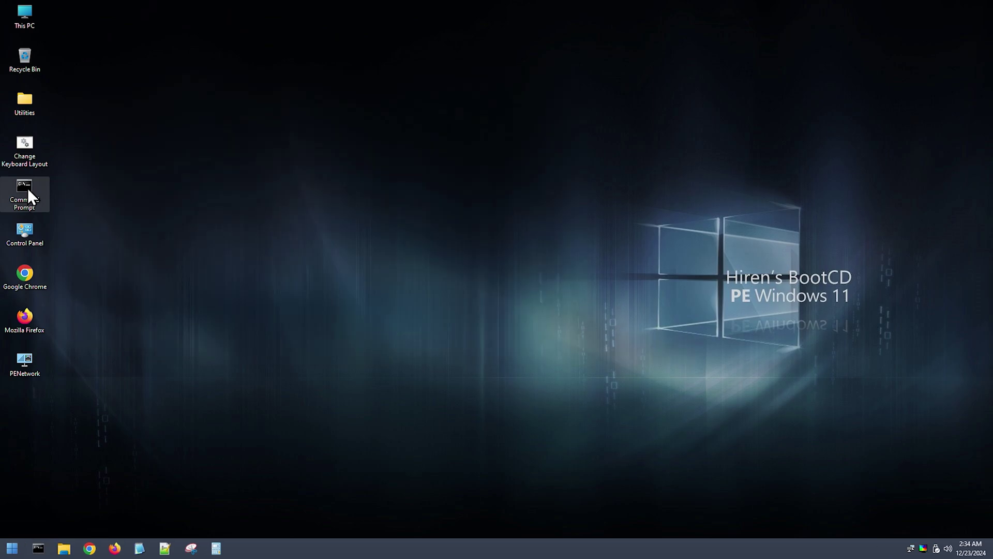
# Launch the Registry Editor by running regedit from the Run dialog
pyautogui.press('super+r')
pyautogui.write('regedi')
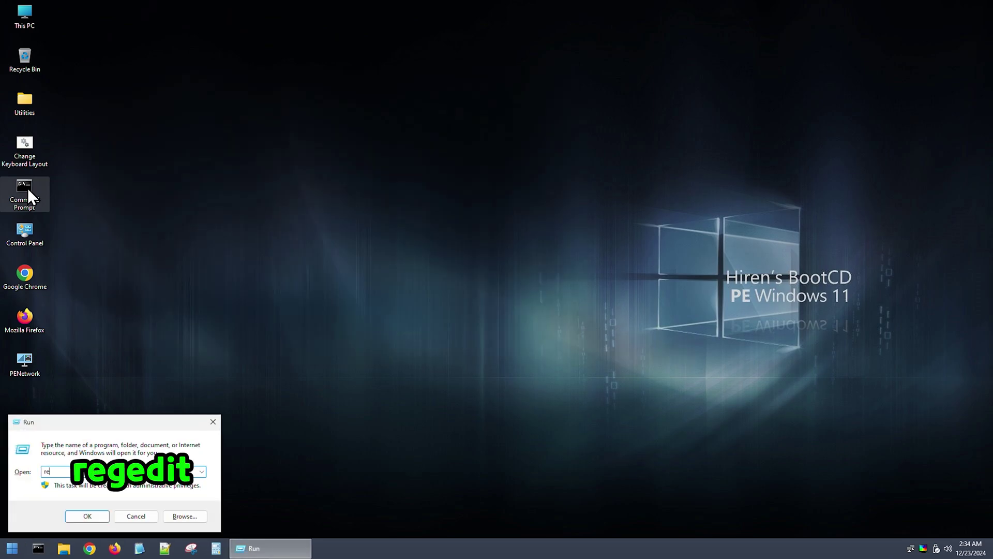
pyautogui.press('Return')
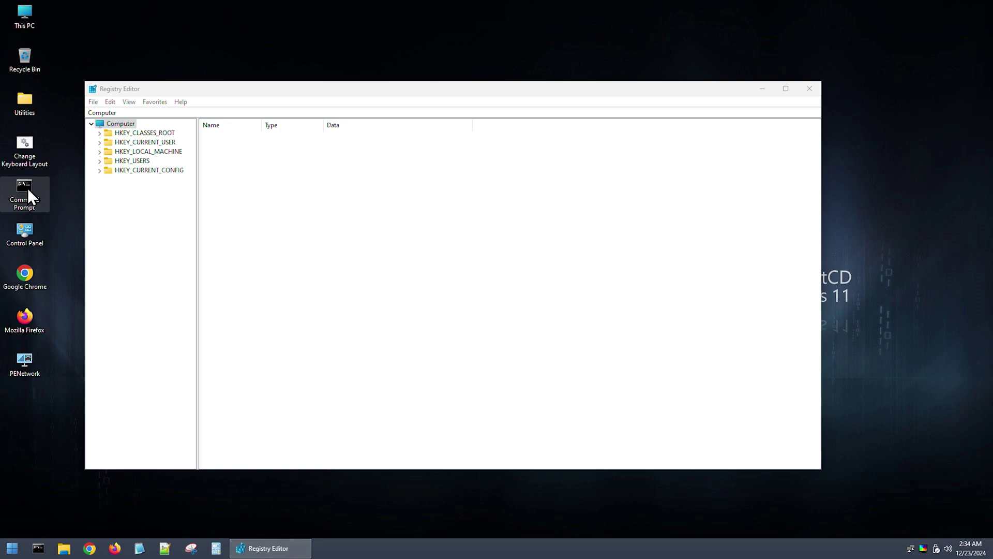
# Load a registry hive from E:\Windows\System32 under HKEY_LOCAL_MACHINE with the key name choda100
pyautogui.click(127, 151)
pyautogui.click(94, 101)
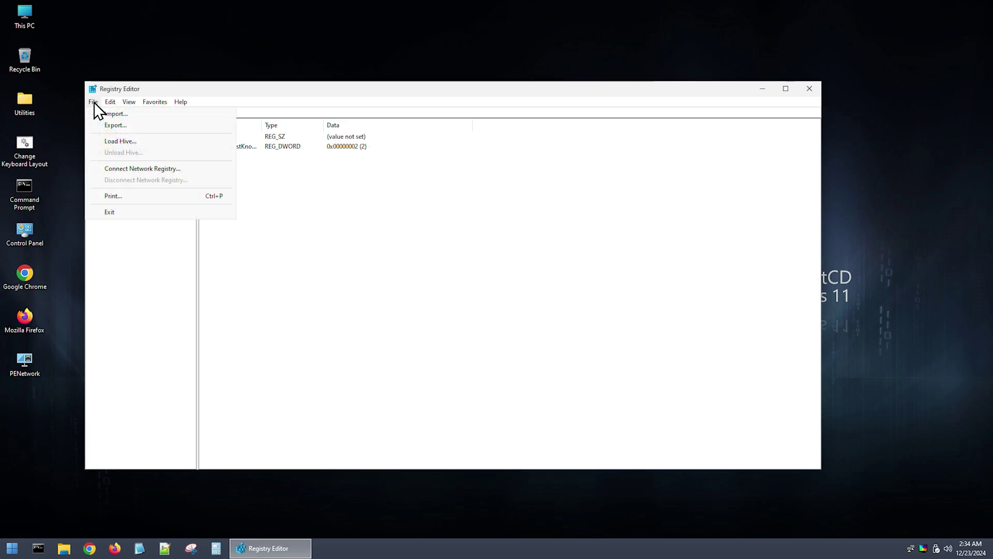
pyautogui.click(114, 142)
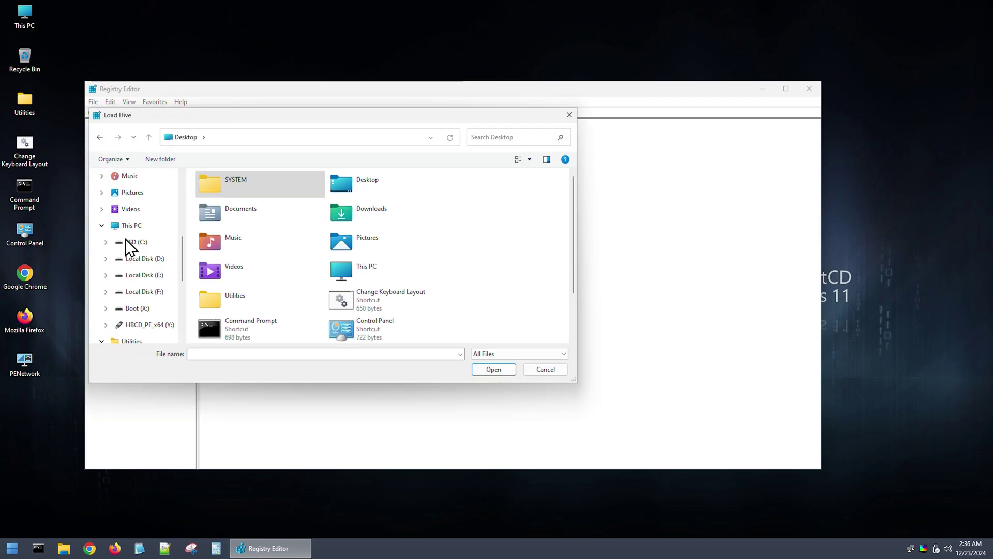
pyautogui.click(138, 276)
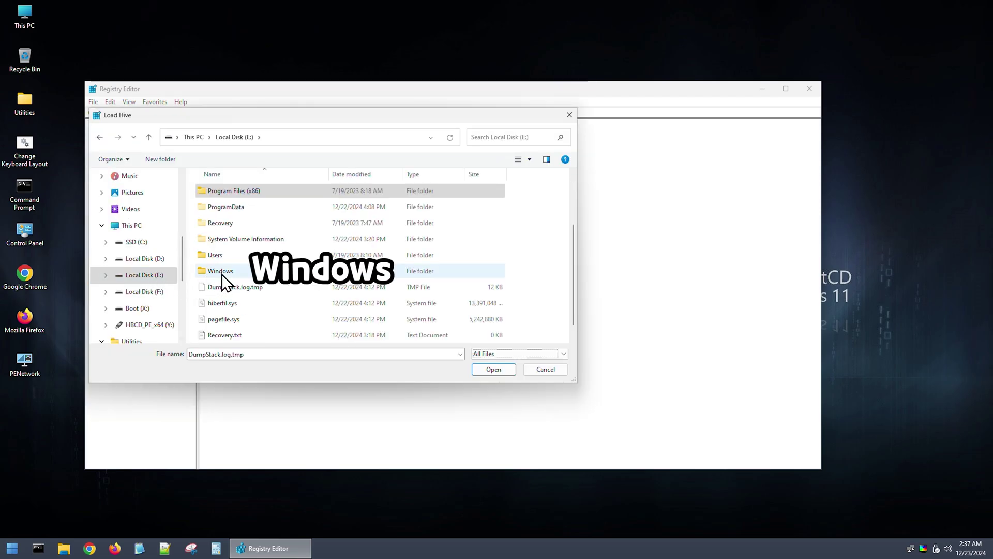
pyautogui.doubleClick(222, 275)
pyautogui.write('sys')
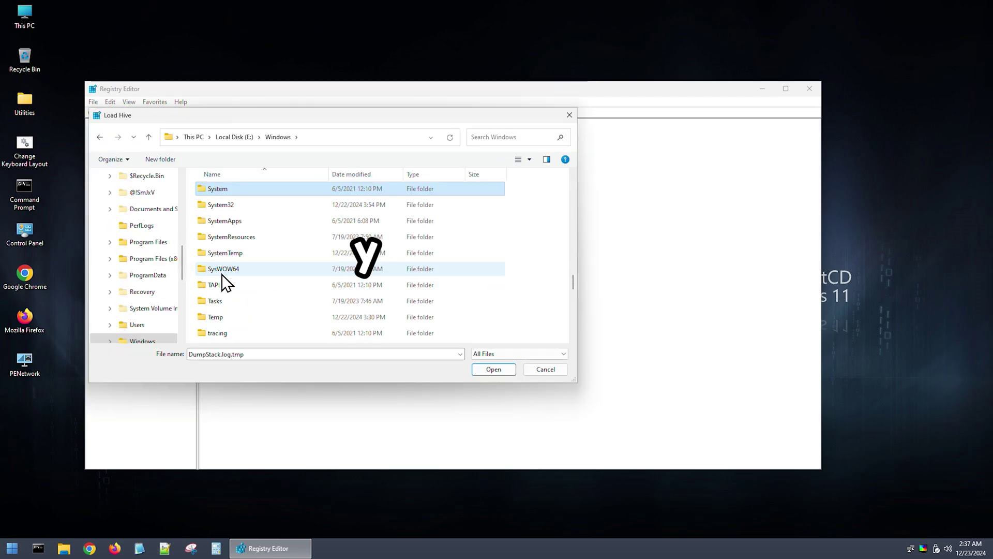
pyautogui.doubleClick(224, 209)
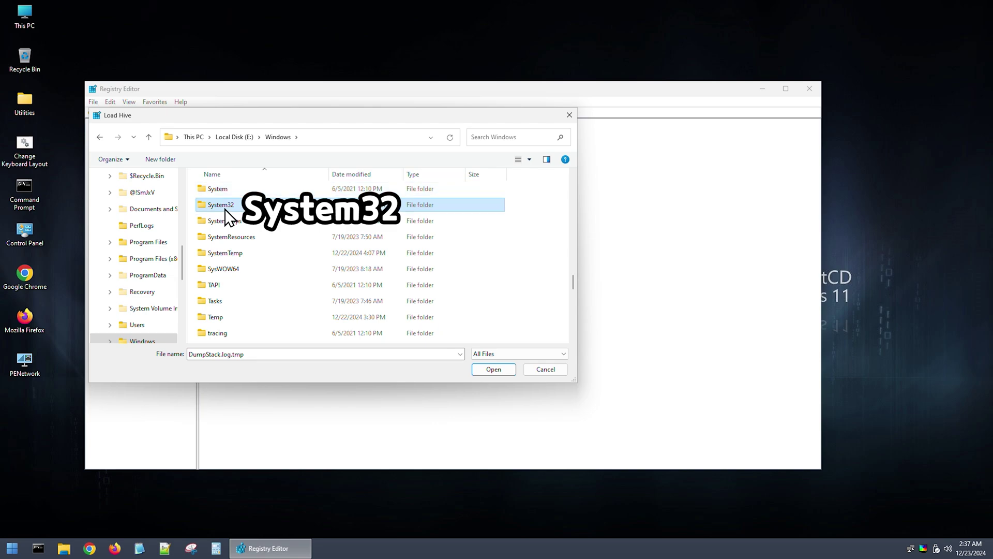
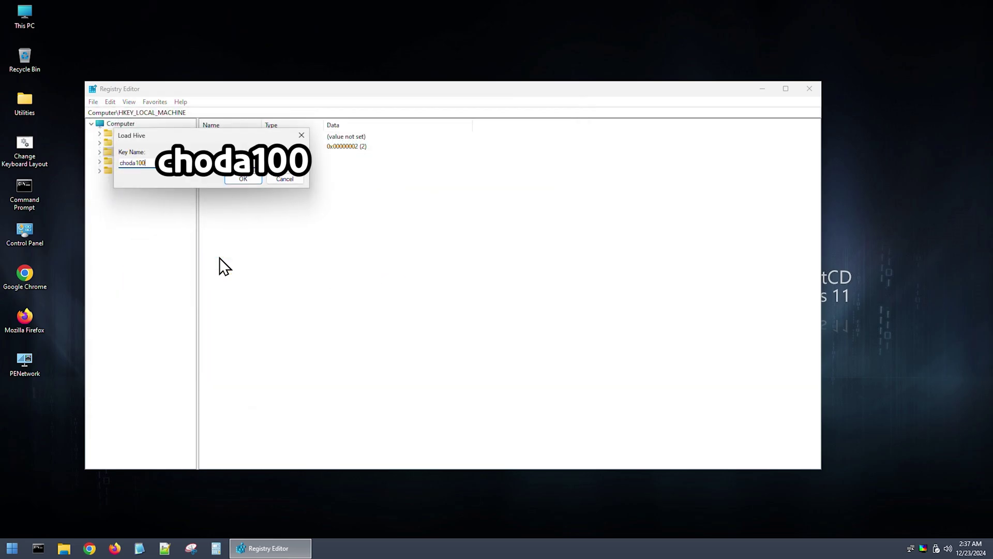
pyautogui.press('Return')
# Search the choda100 hive's value names for Userinit and open the Winlogon Userinit entry to examine its data
pyautogui.hotkey('ctrl', 'f')
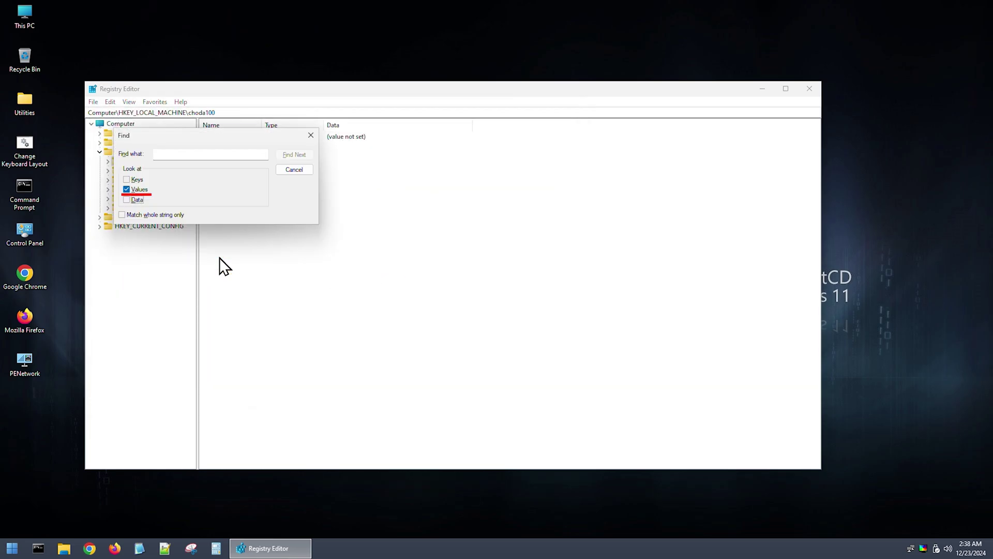
pyautogui.click(206, 153)
pyautogui.write('Userinit')
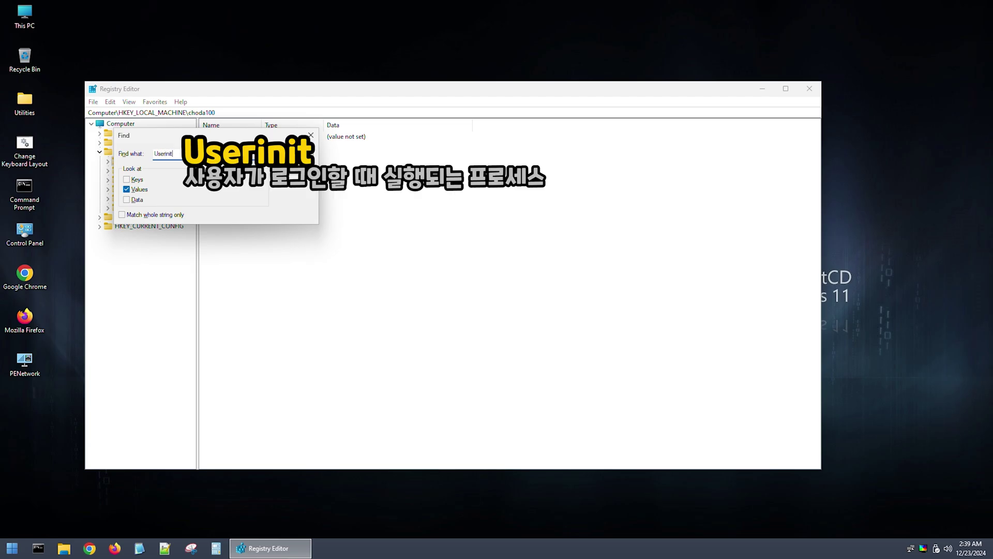
pyautogui.press('Return')
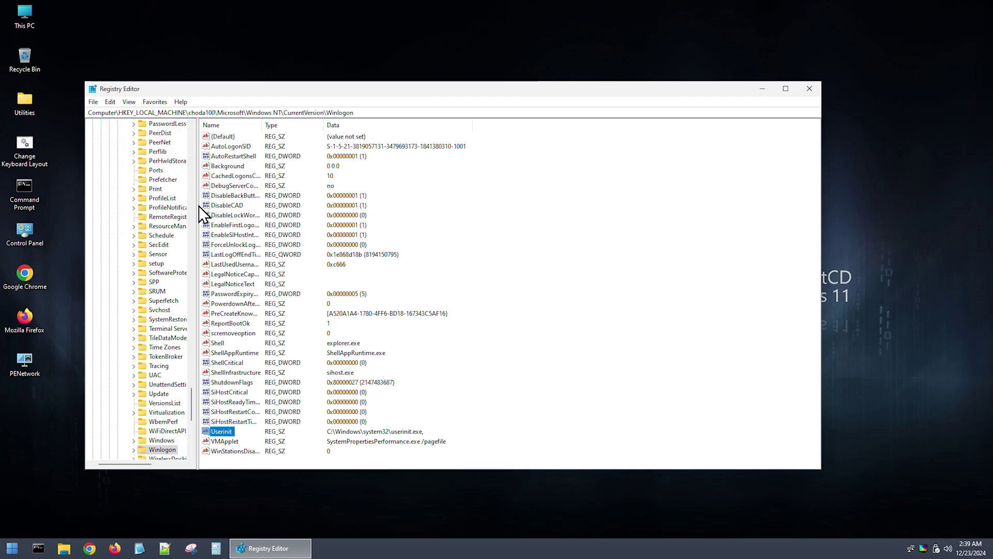
pyautogui.doubleClick(224, 431)
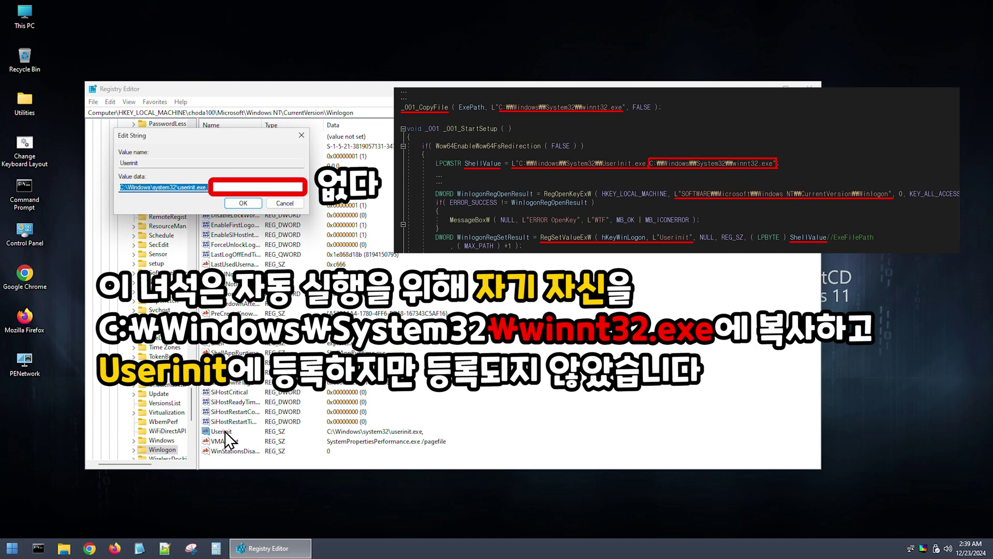
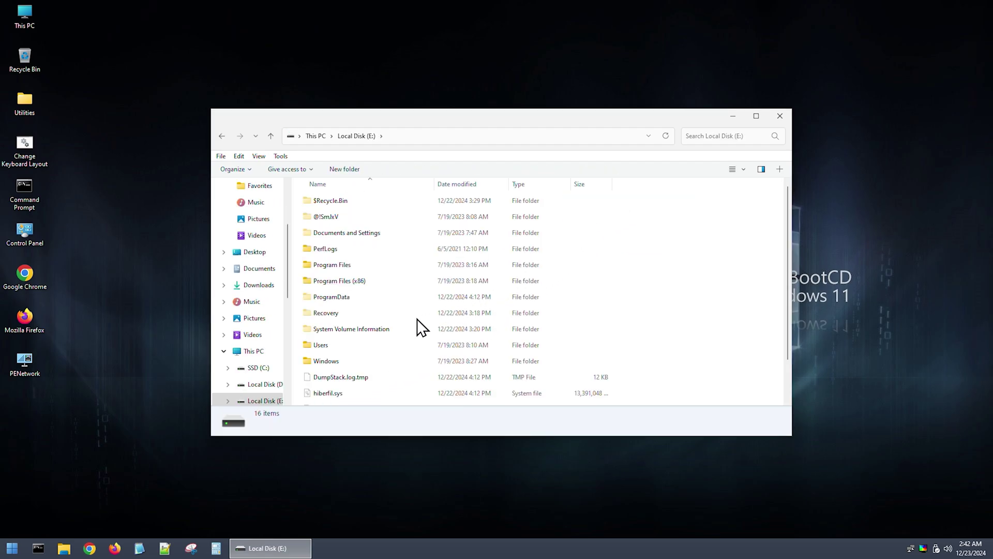
# Browse drive E: to Users\choda100\AppData\Roaming\Microsoft\Windows\Start Menu\Programs to reach the user's startup items
pyautogui.doubleClick(324, 345)
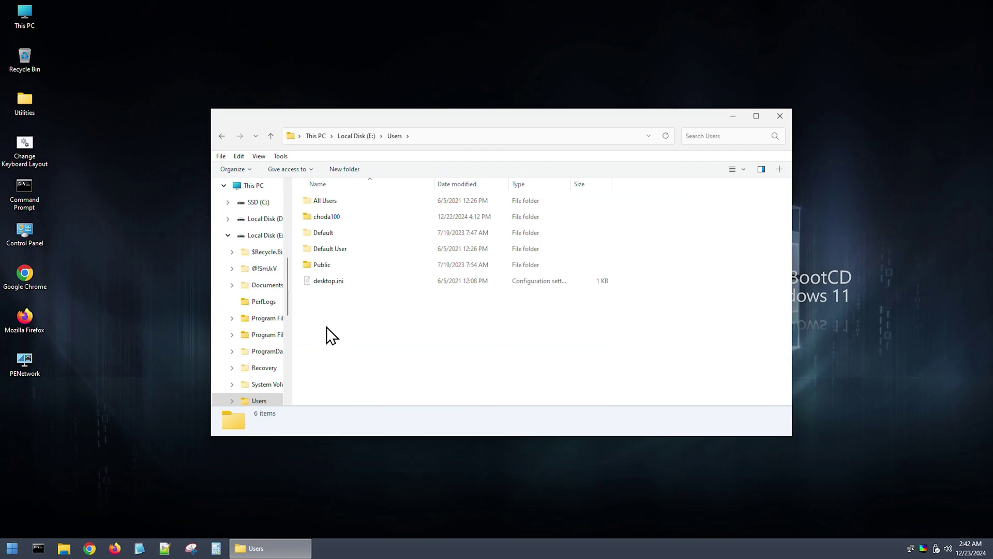
pyautogui.doubleClick(331, 219)
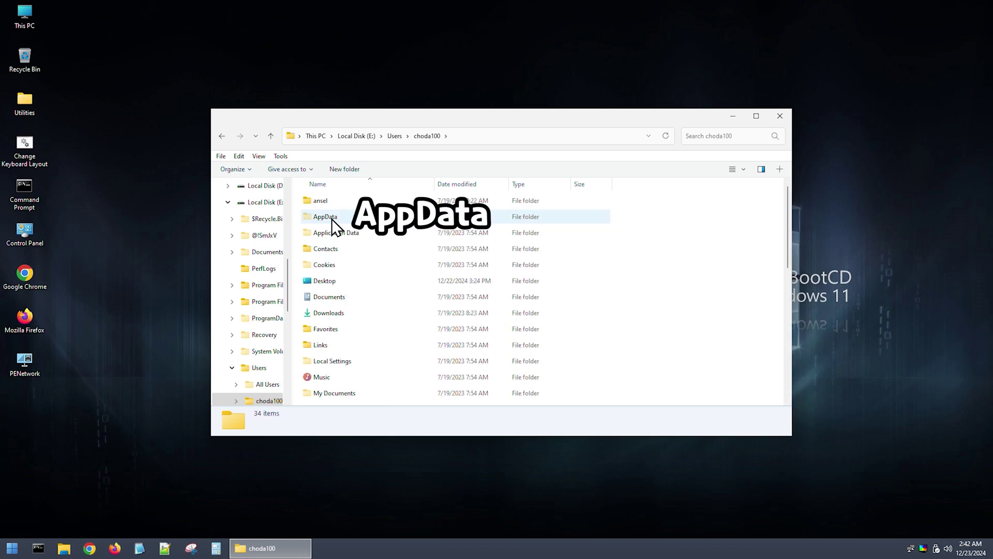
pyautogui.doubleClick(332, 219)
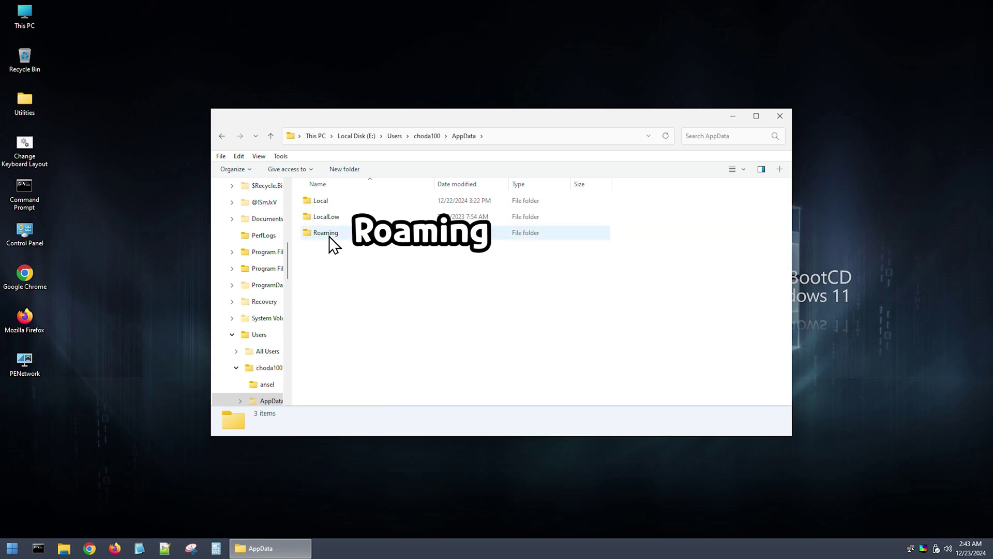
pyautogui.doubleClick(329, 236)
pyautogui.doubleClick(329, 236)
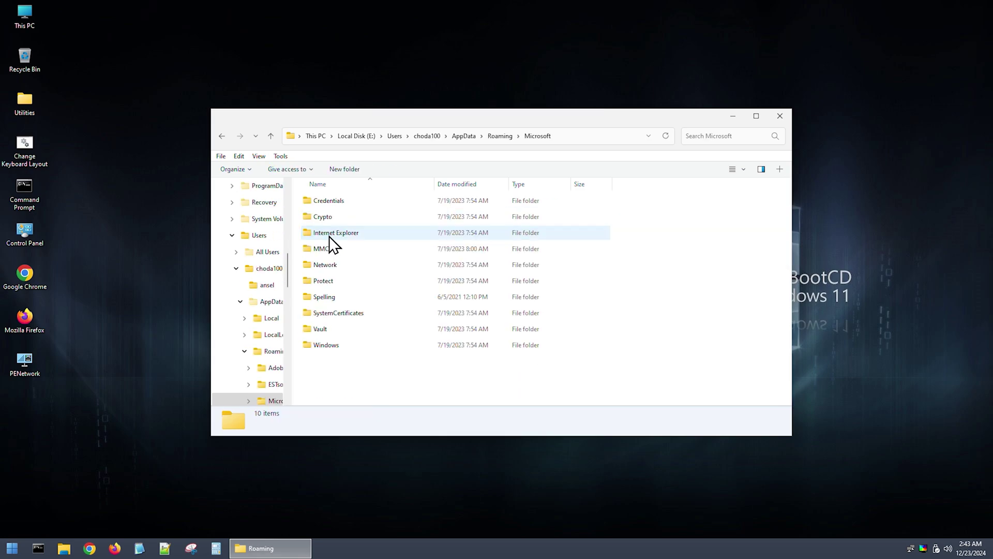
pyautogui.doubleClick(329, 345)
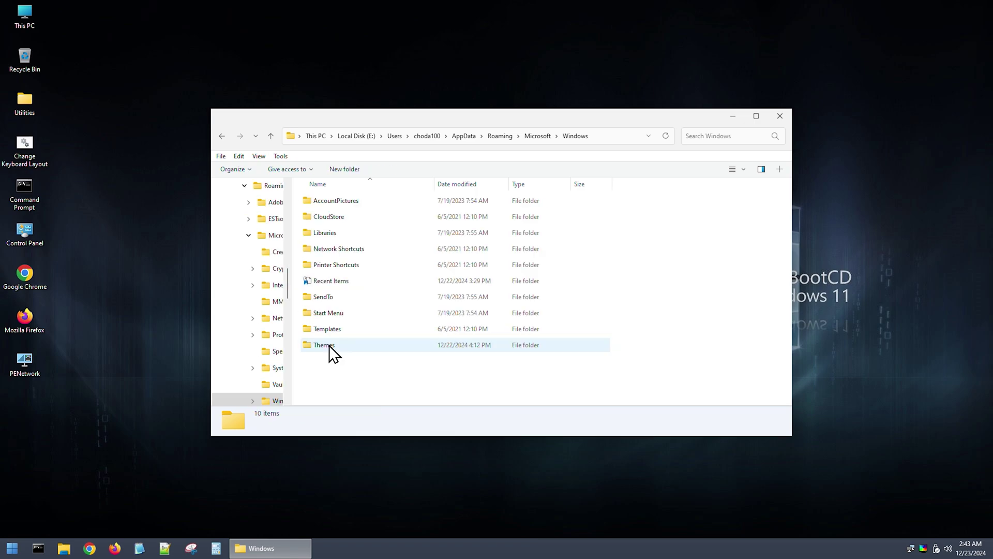
pyautogui.doubleClick(328, 313)
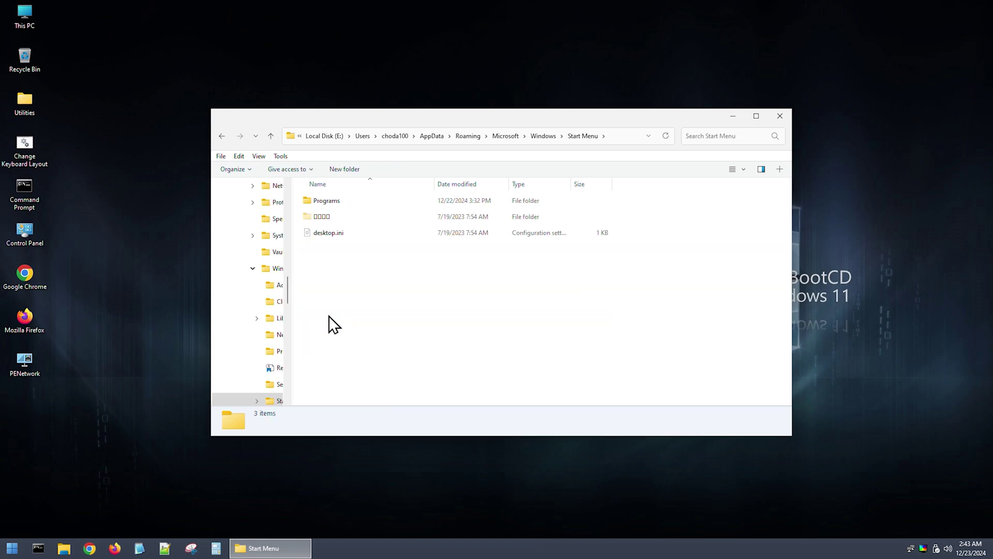
pyautogui.doubleClick(330, 202)
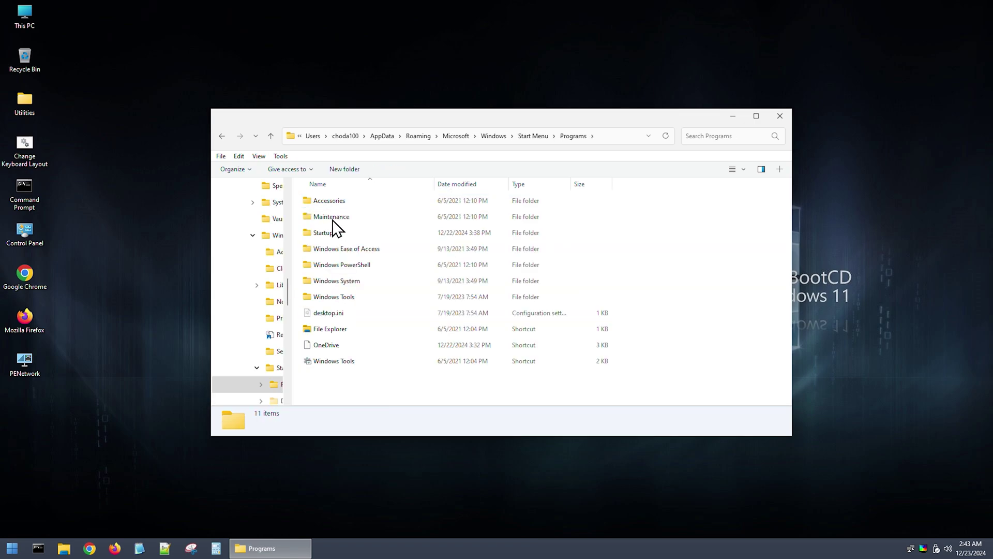
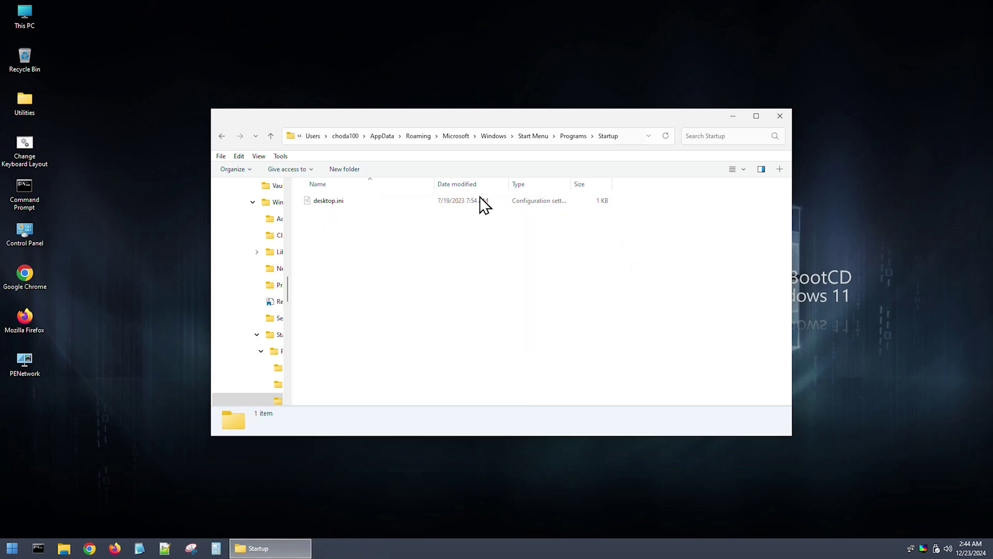
# Permanently delete winnt32.exe from e:\windows\system32
pyautogui.click(629, 136)
pyautogui.write('e')
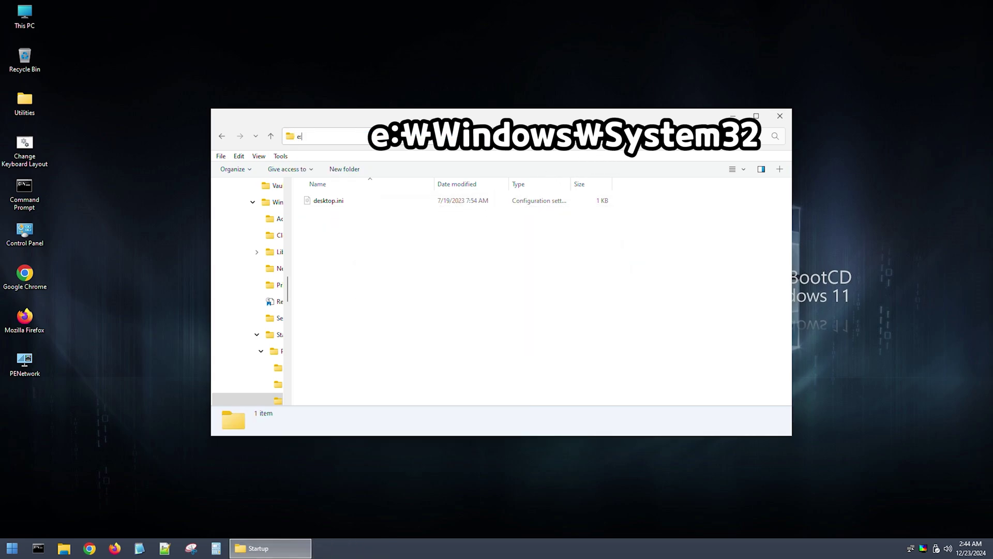
pyautogui.write(':\\windows\\system32')
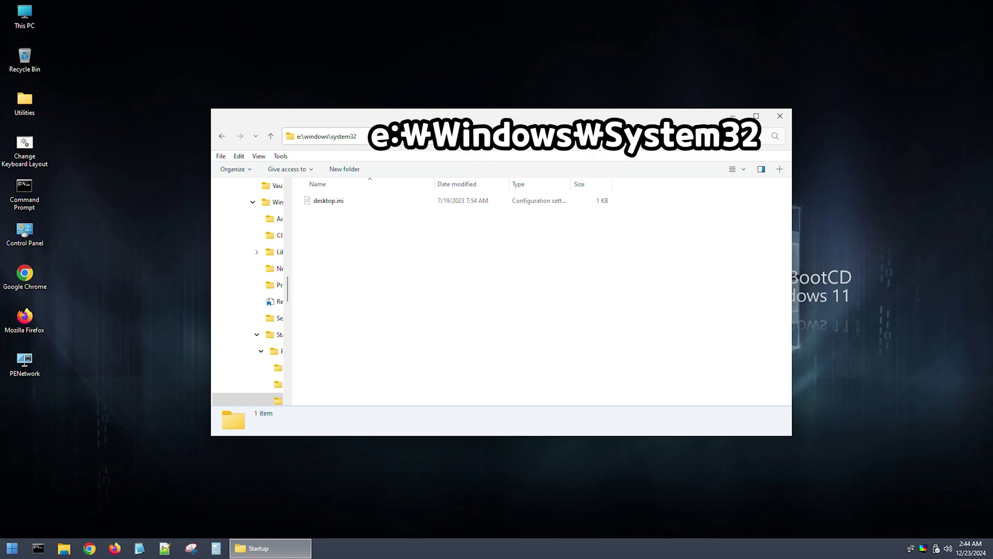
pyautogui.press('Return')
pyautogui.write('winnt32')
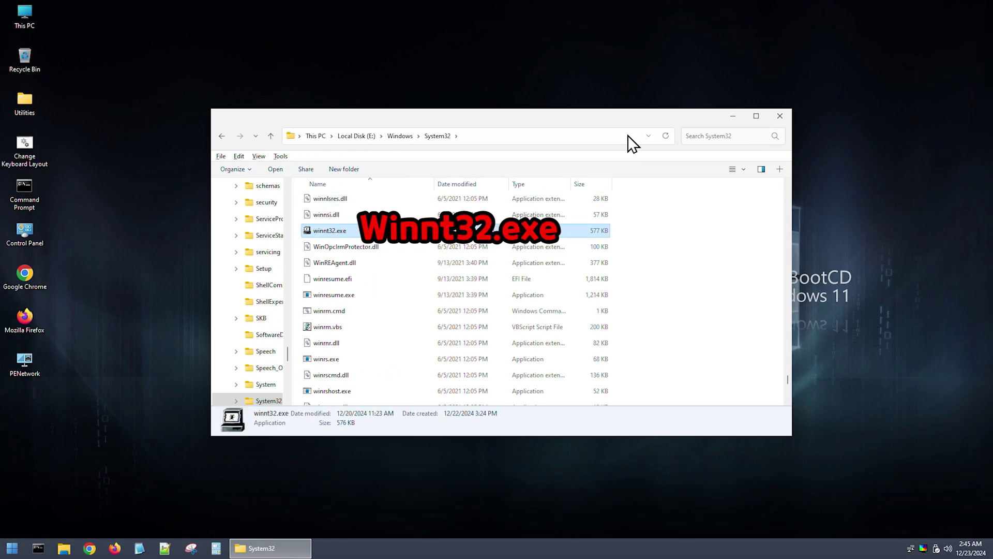
pyautogui.hotkey('shift', 'Delete')
pyautogui.press('Return')
# Permanently delete 001Flag.tmp from e:\programdata
pyautogui.click(629, 137)
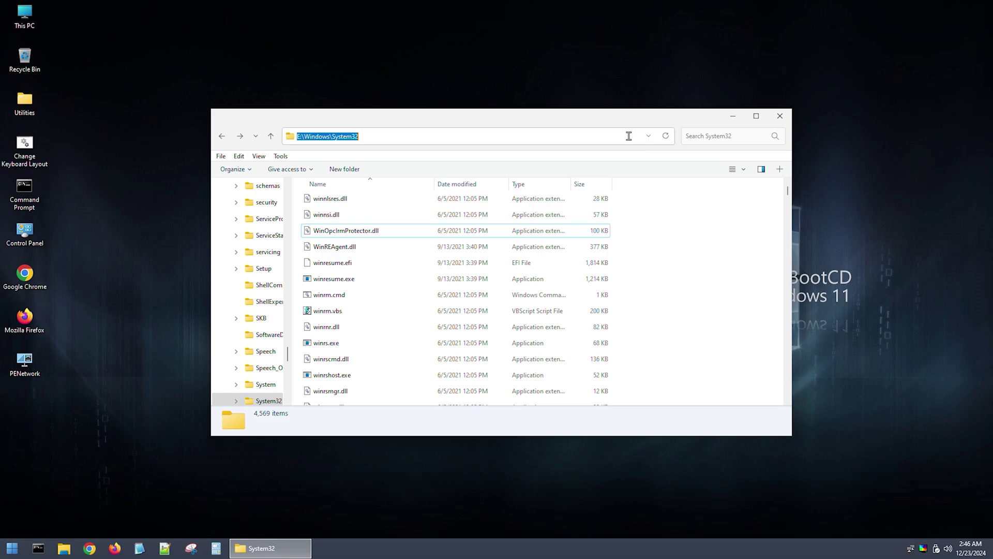
pyautogui.write('e:\\progra')
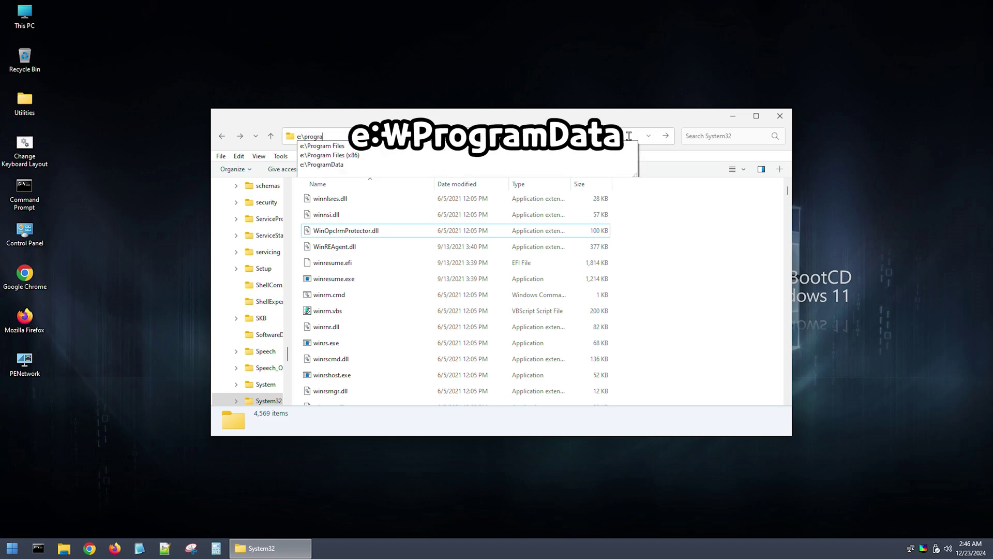
pyautogui.write('mdata')
pyautogui.press('Return')
pyautogui.press('Down')
pyautogui.press('Down')
pyautogui.press('Down')
pyautogui.press('Down')
pyautogui.press('Down')
pyautogui.press('Down')
pyautogui.press('Down')
pyautogui.press('Down')
pyautogui.press('Down')
pyautogui.press('Down')
pyautogui.press('Down')
pyautogui.press('Down')
pyautogui.press('Down')
pyautogui.press('Down')
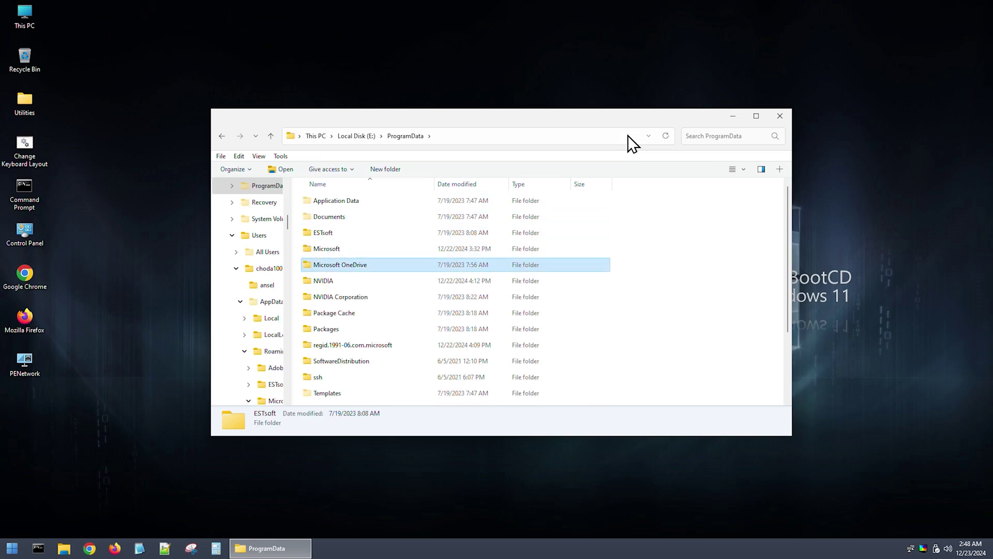
pyautogui.press('Down')
pyautogui.press('Down')
pyautogui.press('Down')
pyautogui.press('Down')
pyautogui.press('Down')
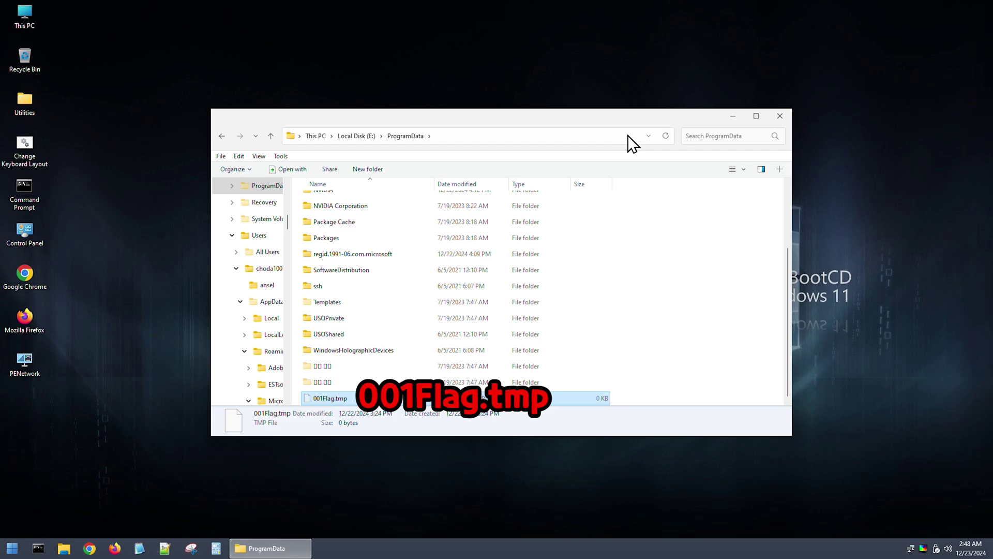
pyautogui.hotkey('shift', 'Delete')
pyautogui.press('Return')
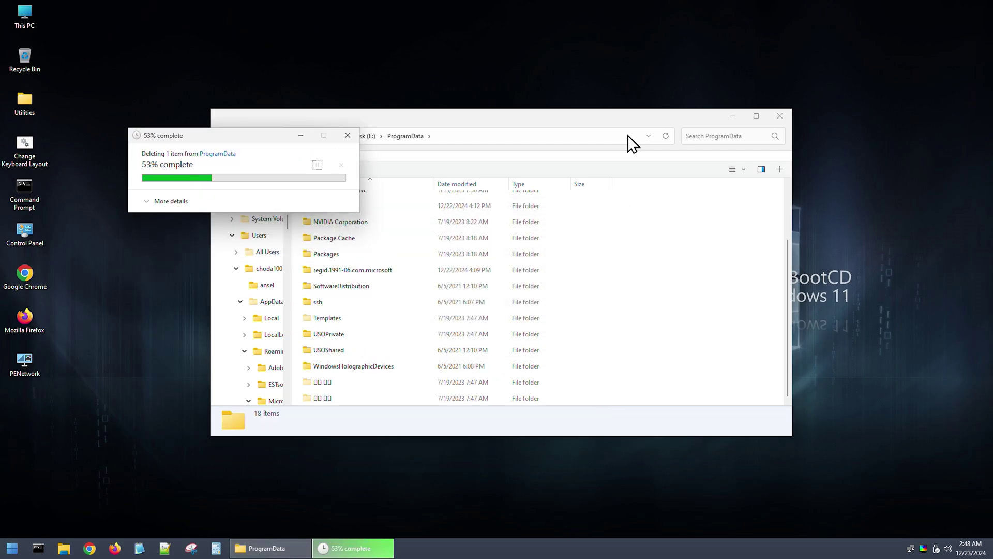
# Open the folder E:\Users\choda100\AppData\Local\Temp
pyautogui.click(628, 135)
pyautogui.write('e:')
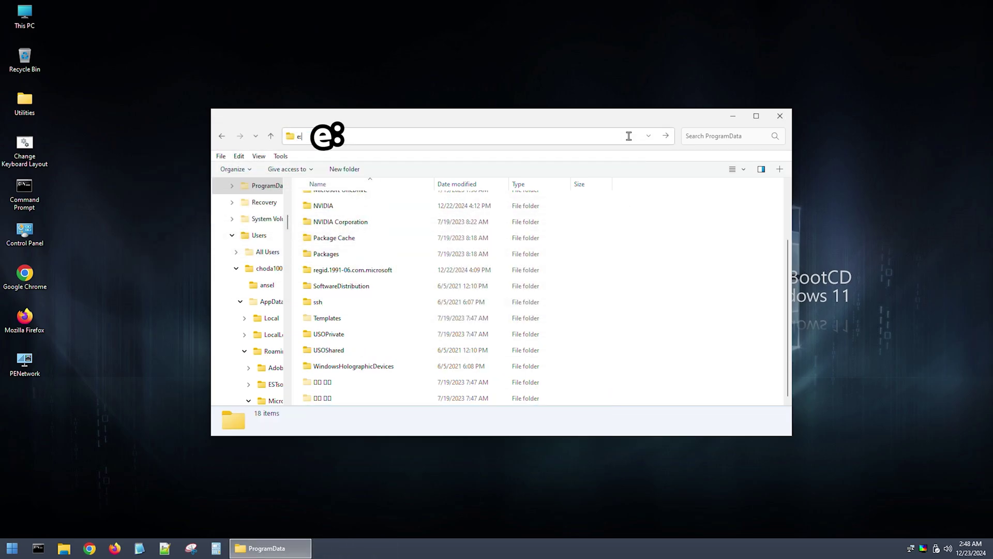
pyautogui.press('Return')
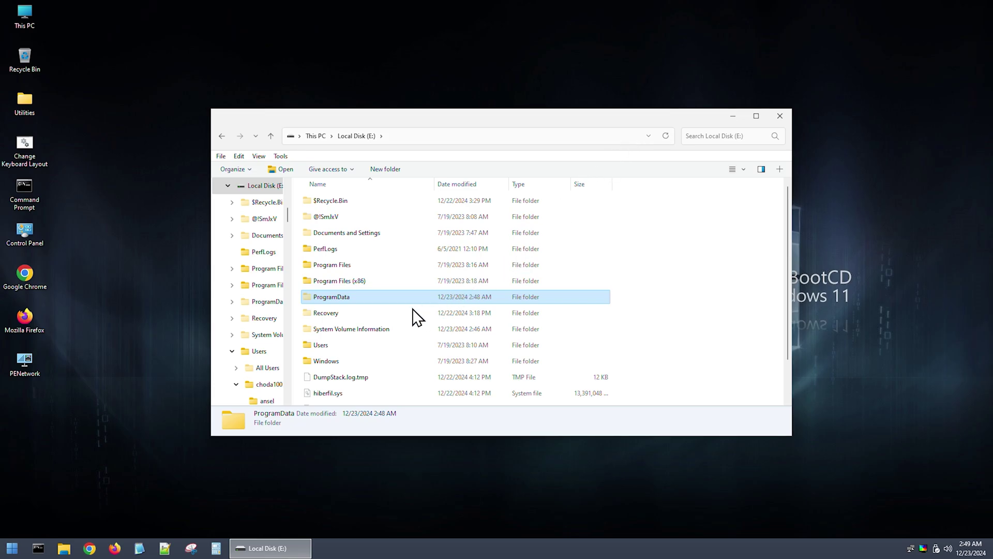
pyautogui.doubleClick(328, 345)
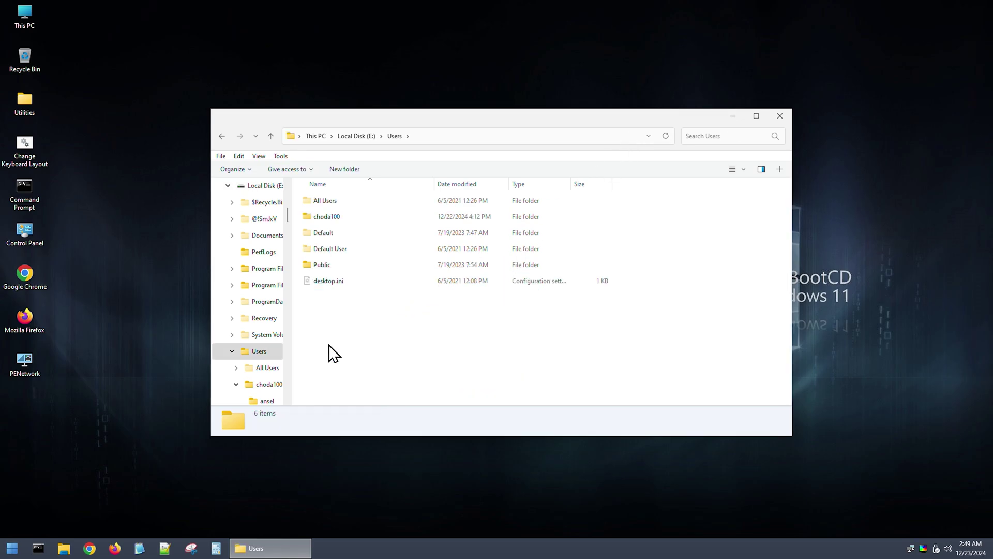
pyautogui.doubleClick(328, 217)
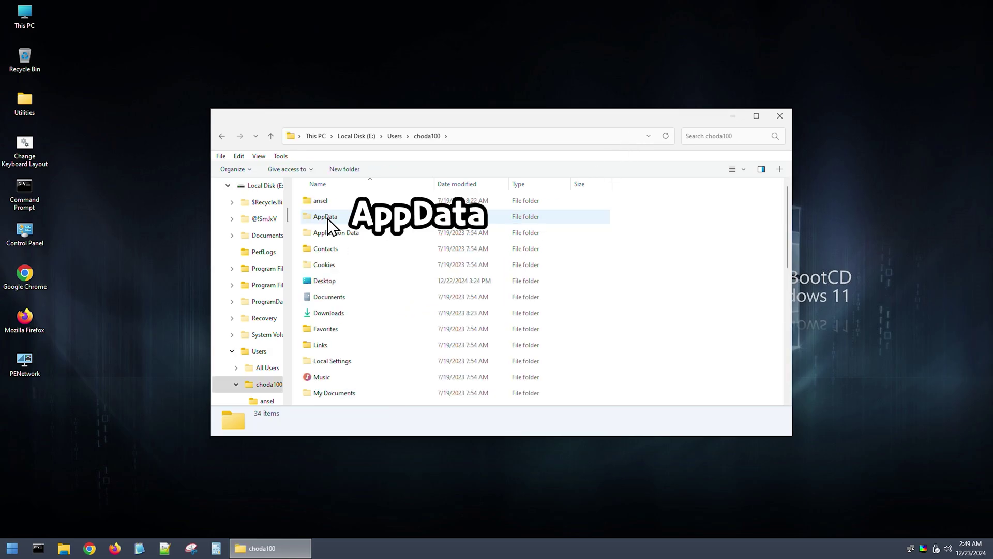
pyautogui.doubleClick(328, 217)
pyautogui.click(320, 206)
pyautogui.doubleClick(321, 202)
pyautogui.scroll(-3, 321, 202)
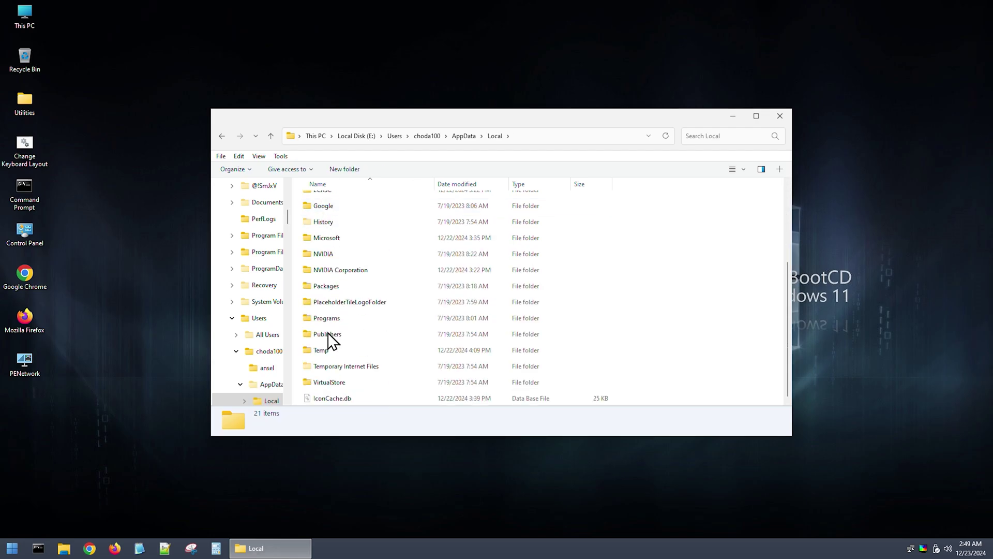
pyautogui.doubleClick(326, 350)
# Change the extension of the long-numbered temp file ending in _001 to bmp
pyautogui.scroll(-10, 326, 344)
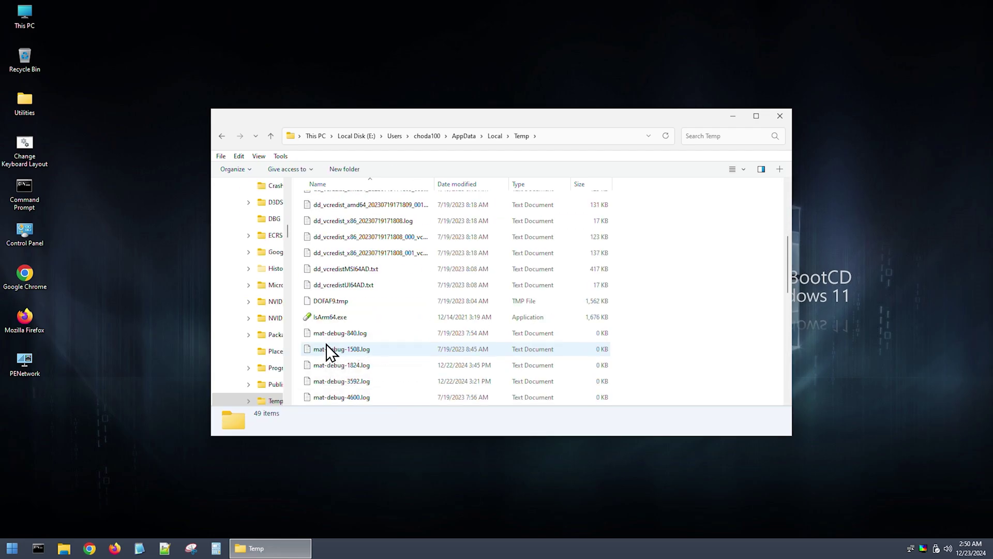
pyautogui.scroll(-5, 326, 344)
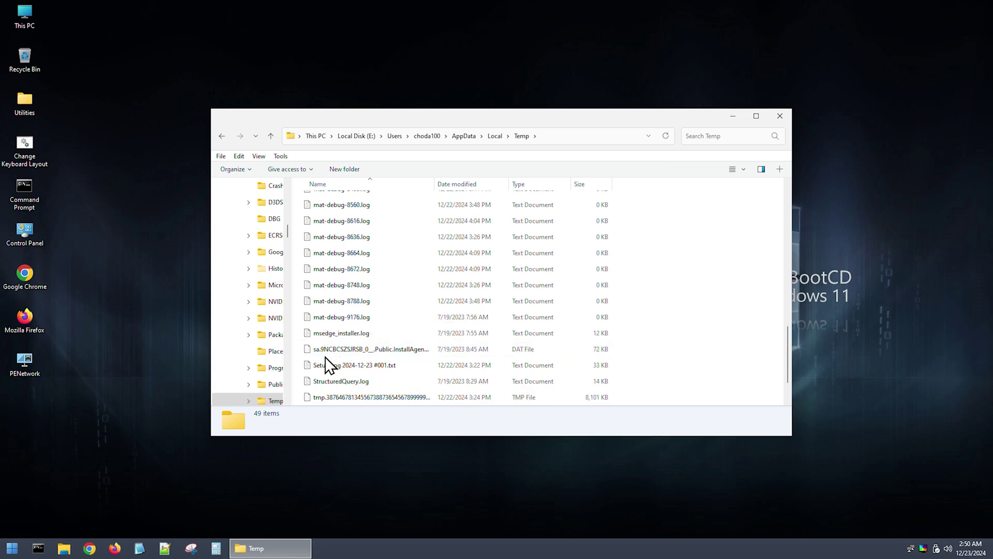
pyautogui.click(331, 396)
pyautogui.press('F2')
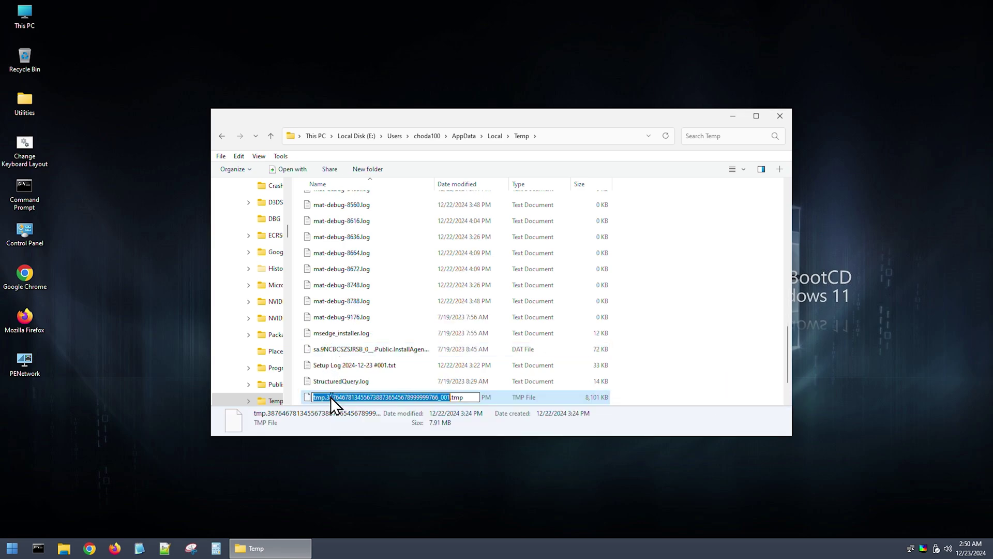
pyautogui.click(464, 397)
pyautogui.press('BackSpace')
pyautogui.press('BackSpace')
pyautogui.press('BackSpace')
pyautogui.write('bmp')
pyautogui.press('Return')
pyautogui.press('Return')
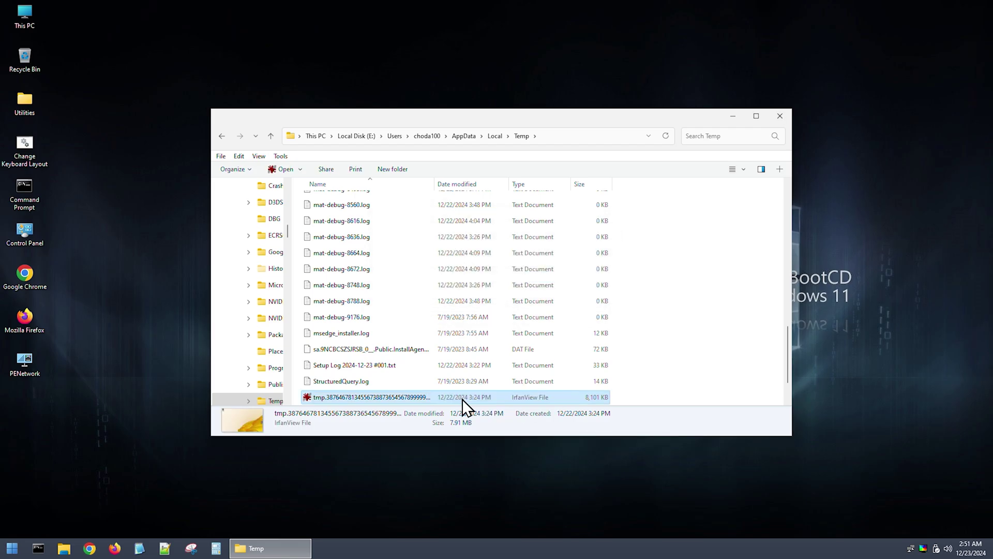
# View the renamed _001.bmp image, permanently delete it from the Temp folder, and close the folder window
pyautogui.doubleClick(410, 398)
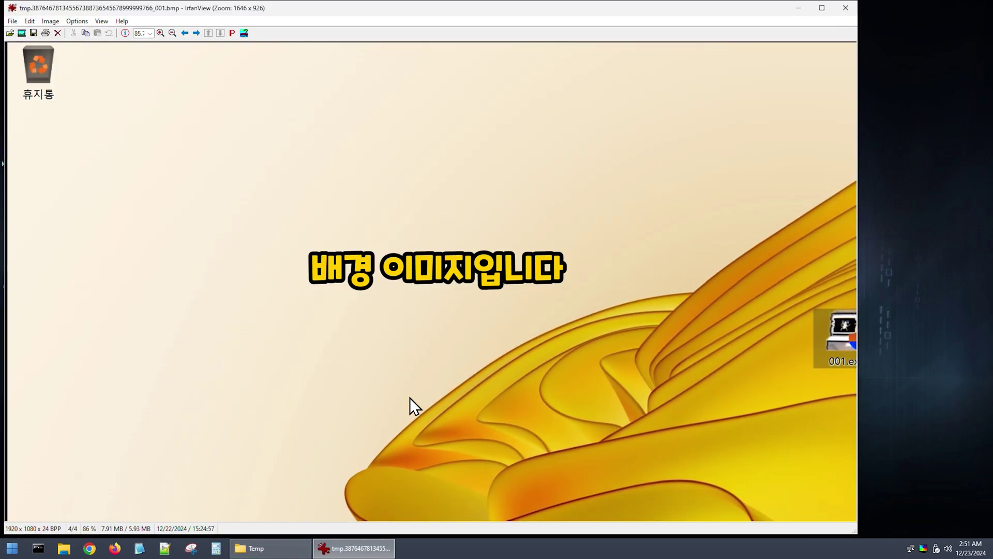
pyautogui.press('Escape')
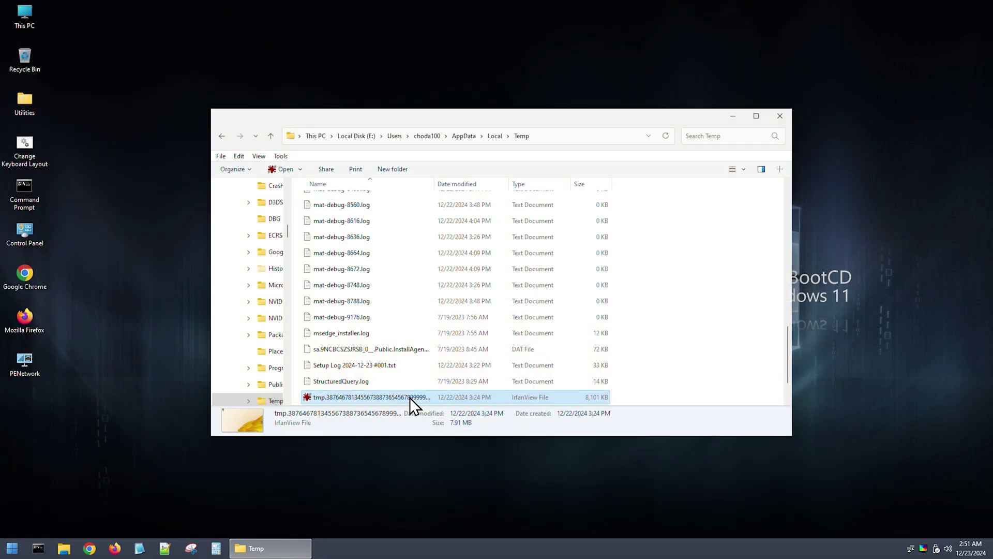
pyautogui.hotkey('shift', 'Delete')
pyautogui.press('Return')
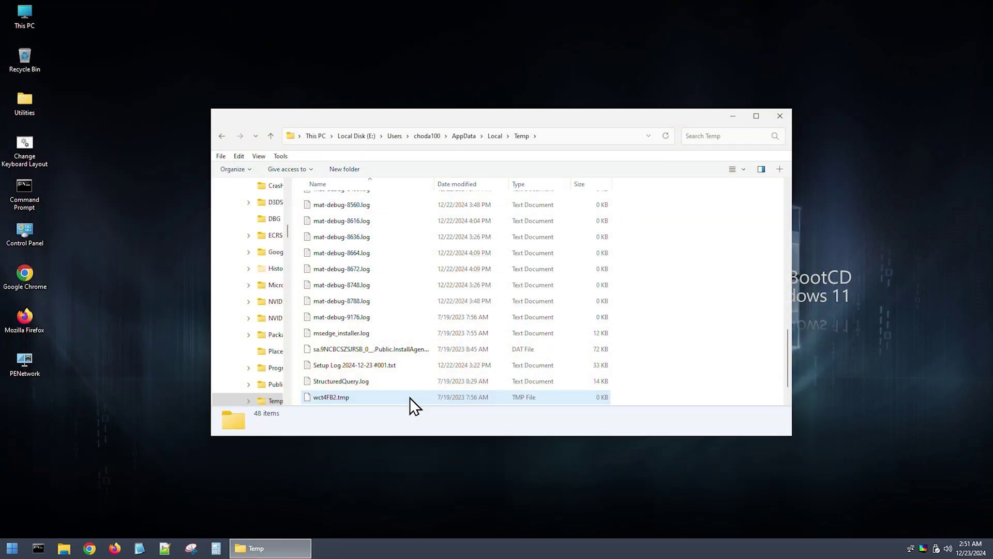
pyautogui.hotkey('alt', 'F4')
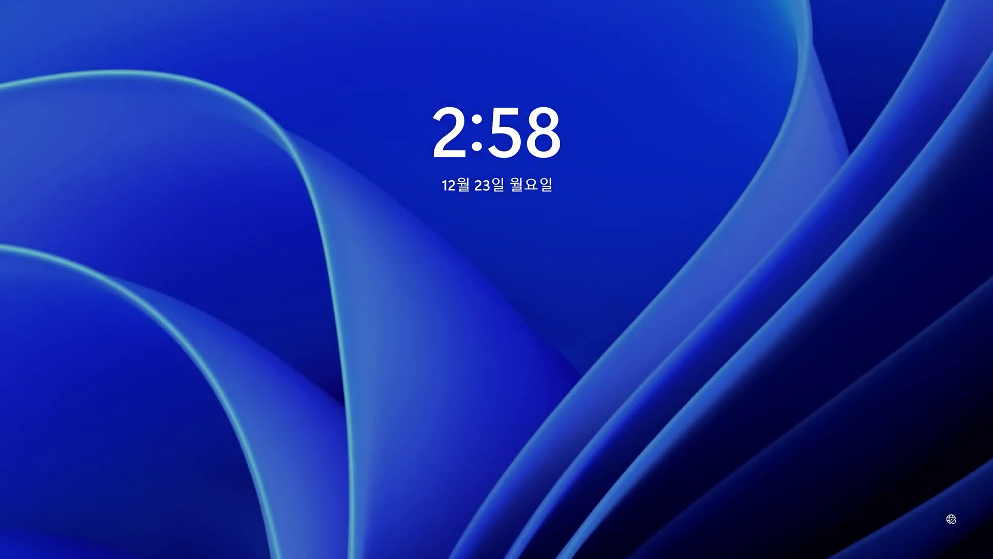
# Dismiss the lock screen of the repaired Windows 11 installation to sign in
pyautogui.press('space')
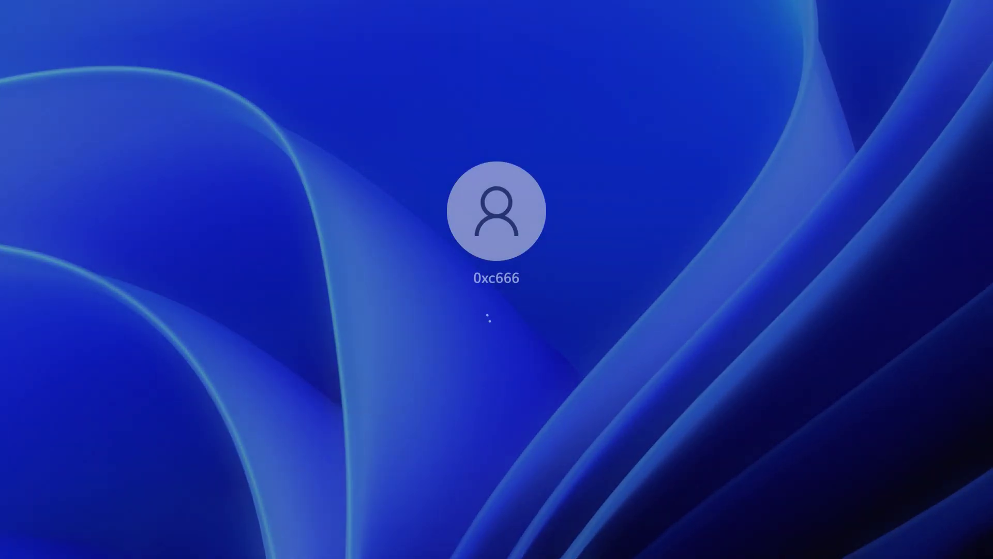
# Enter the account password to sign in to the repaired Windows 11 installation
pyautogui.write('*********')
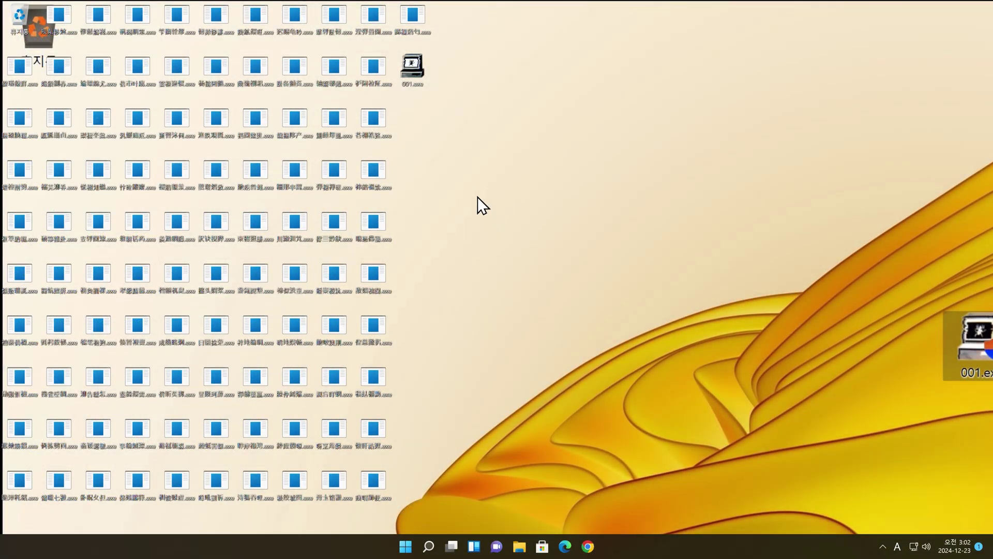
# Permanently delete all the junk files with garbled names that the malware scattered across the desktop, keeping 001.exe and the Recycle Bin
pyautogui.moveTo(451, 45); pyautogui.dragTo(45, 6)
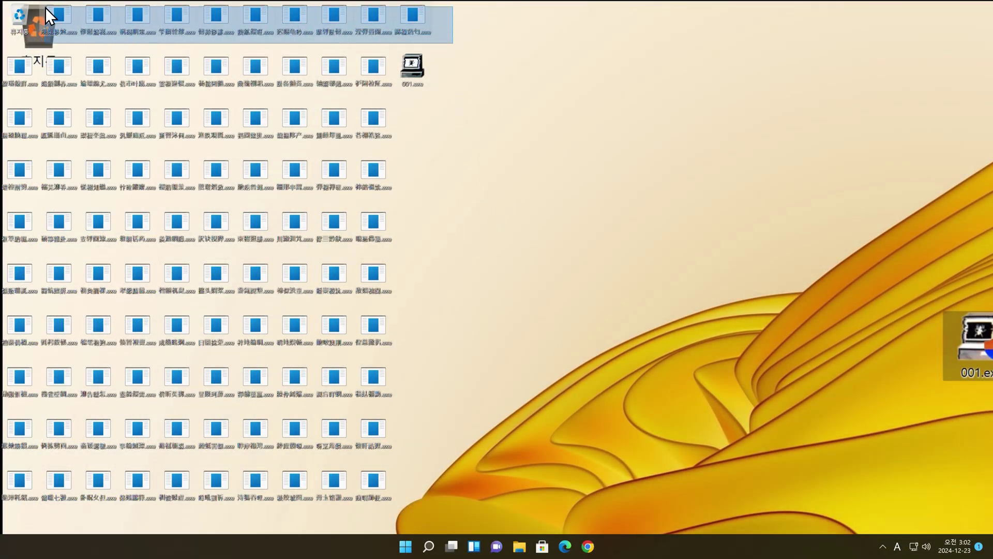
pyautogui.moveTo(15, 44); pyautogui.dragTo(375, 507)
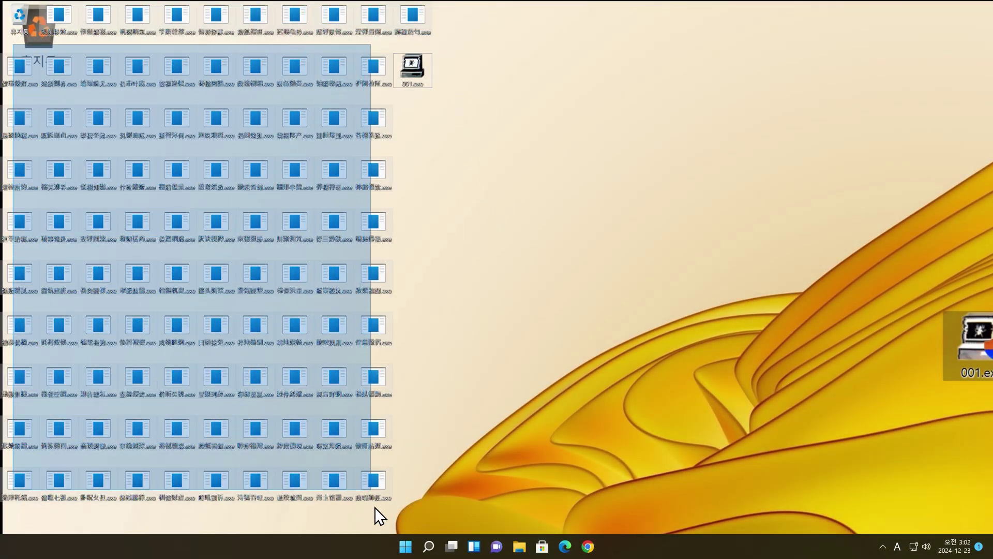
pyautogui.hotkey('shift', 'Delete')
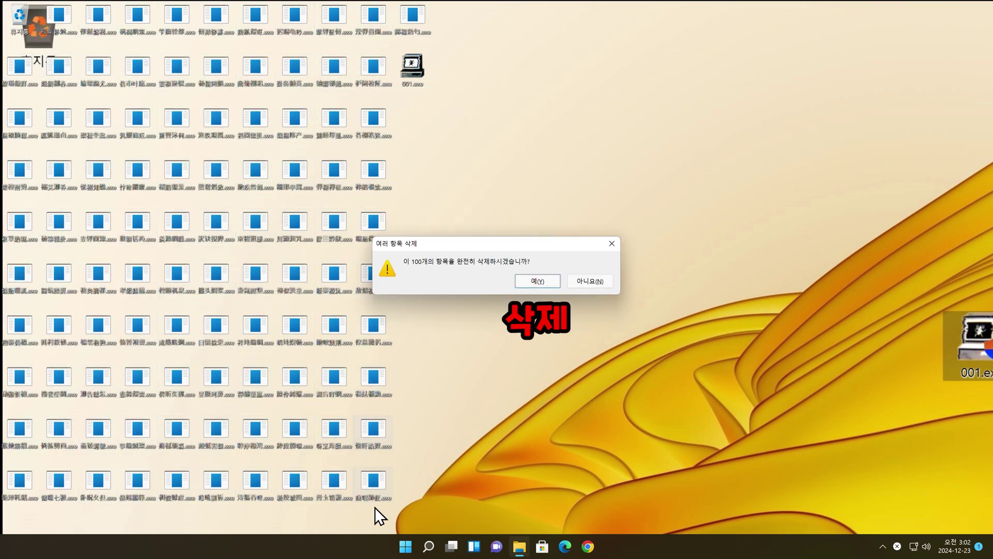
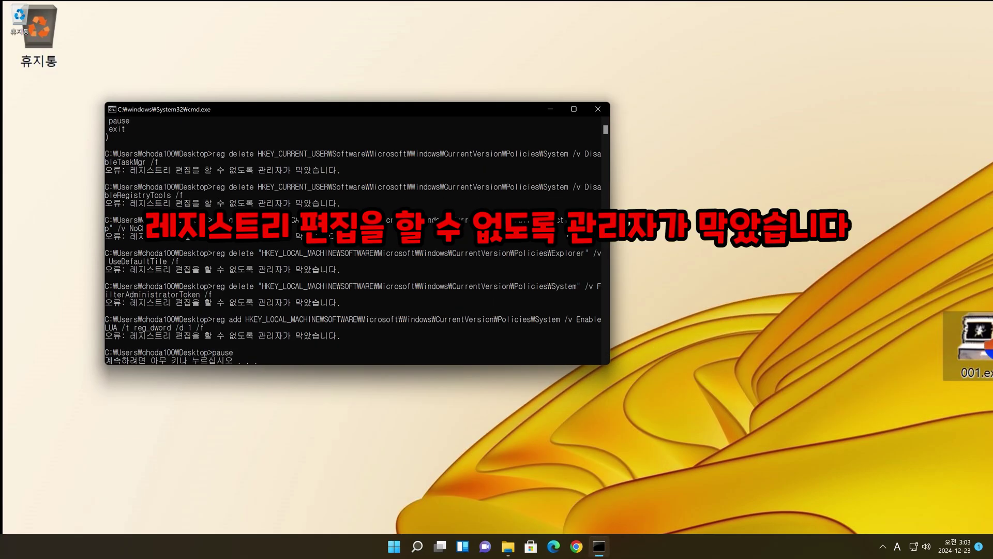
# Launch gpedit.msc and open 사용자 구성 > 관리 템플릿 > 시스템 in the Local Group Policy Editor
pyautogui.press('super+r')
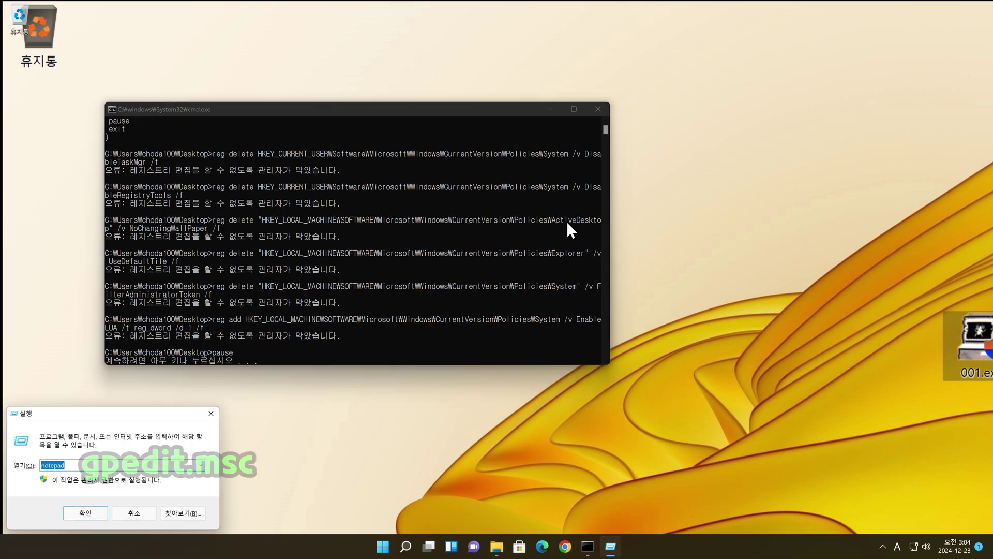
pyautogui.write('gpedit.msc')
pyautogui.press('Return')
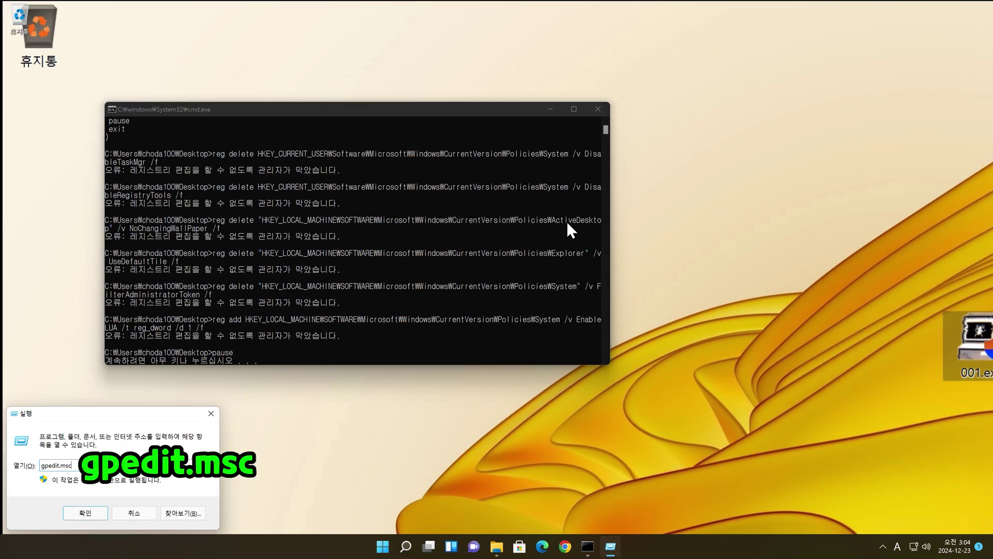
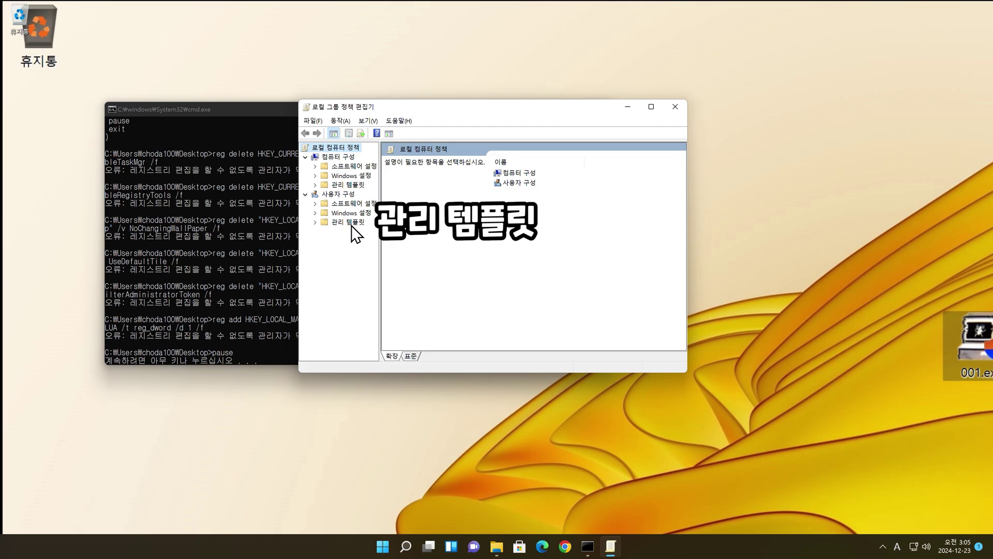
pyautogui.doubleClick(351, 224)
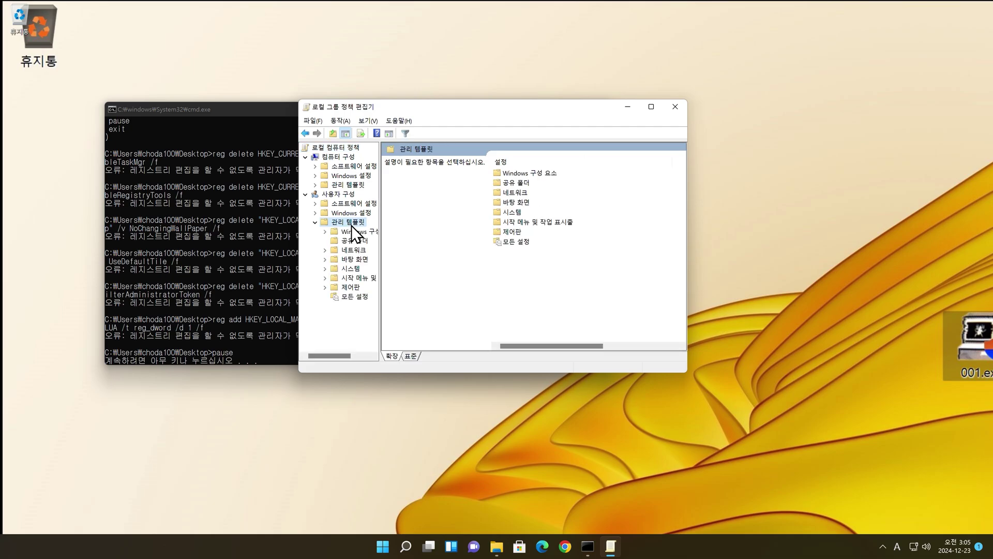
pyautogui.doubleClick(353, 269)
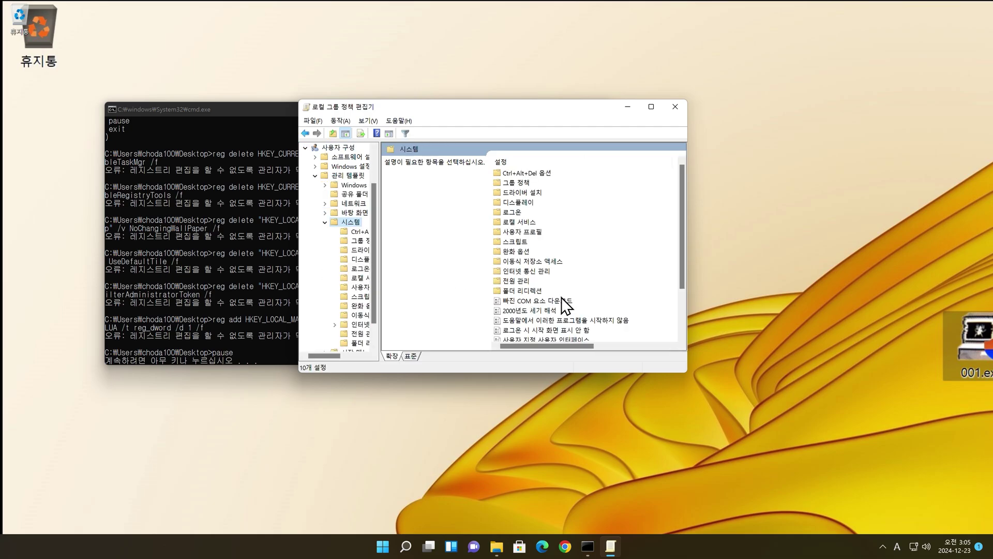
# Set the 레지스트리 편집 도구 사용 안 함 policy to 사용 안 함, apply it, and close the Group Policy Editor
pyautogui.scroll(-2, 561, 297)
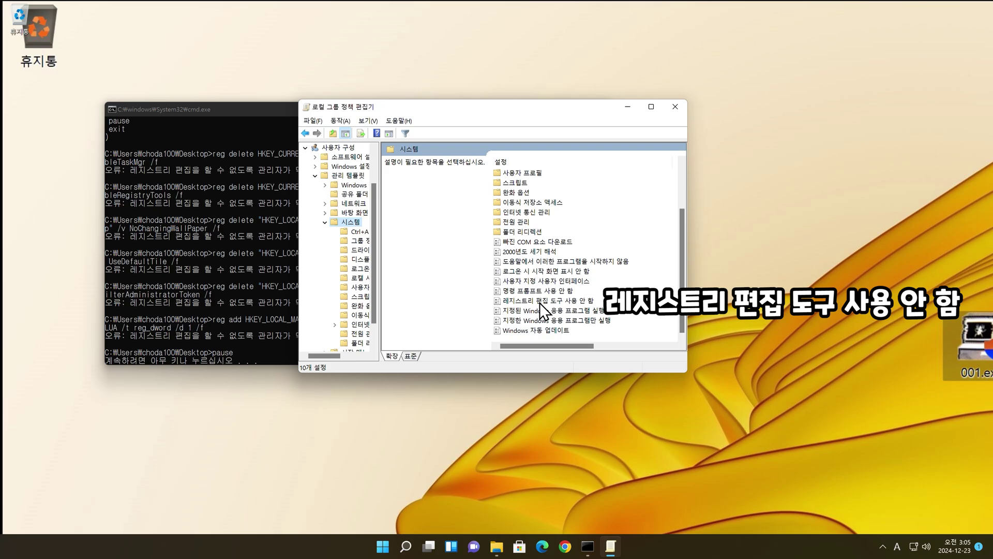
pyautogui.doubleClick(540, 301)
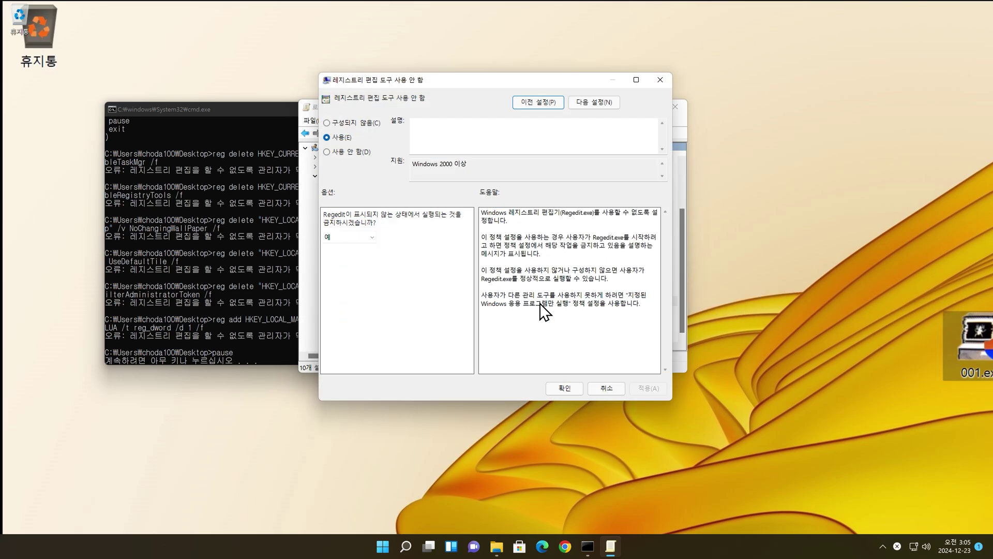
pyautogui.click(349, 151)
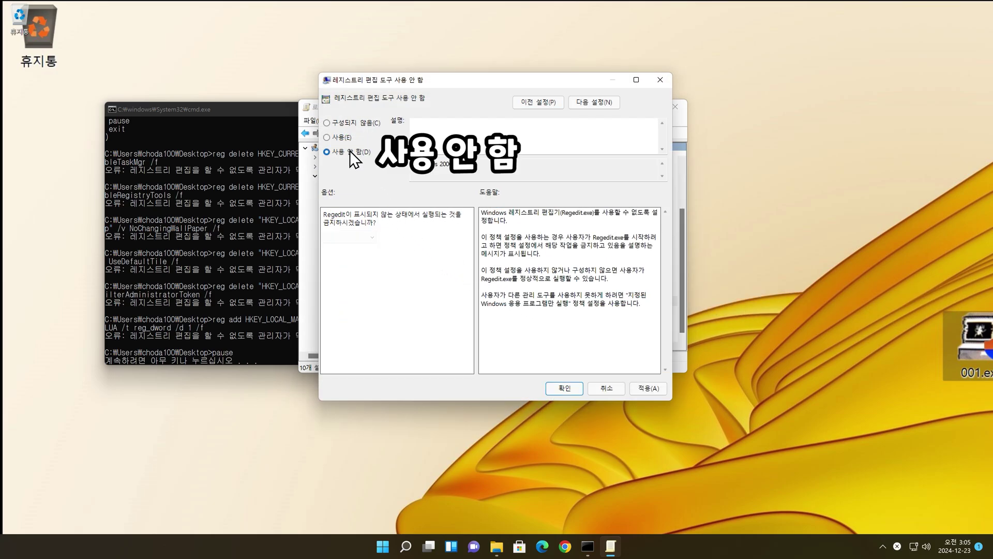
pyautogui.click(641, 387)
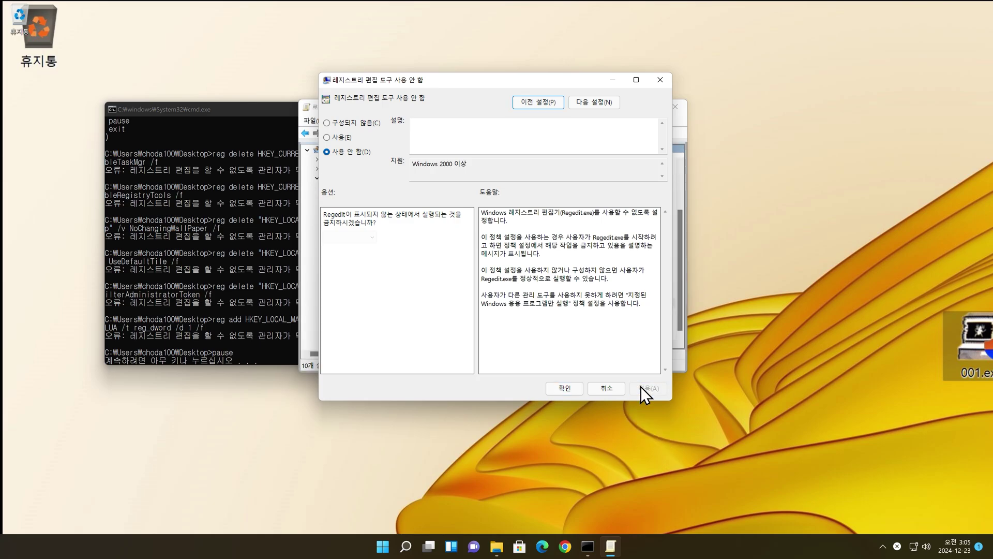
pyautogui.click(564, 389)
pyautogui.hotkey('alt', 'F4')
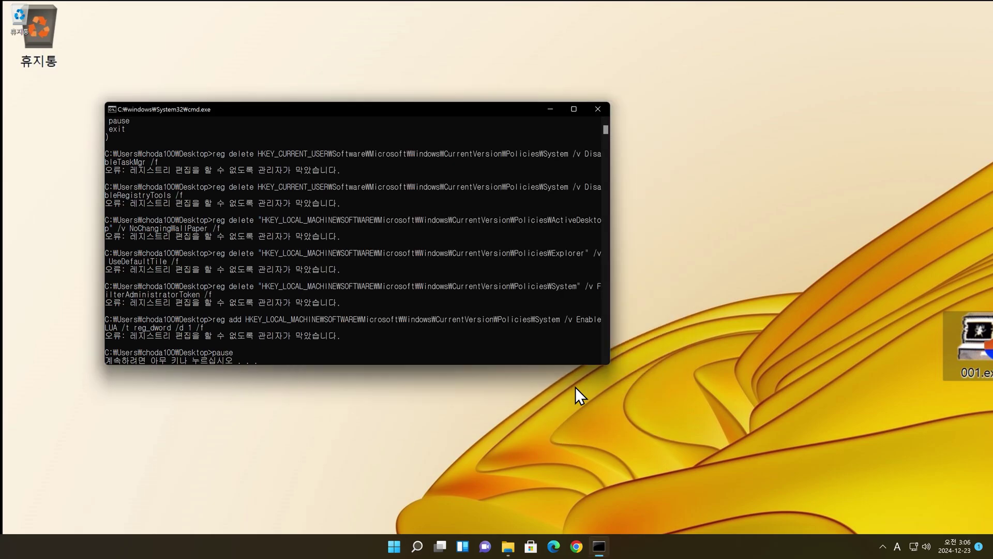
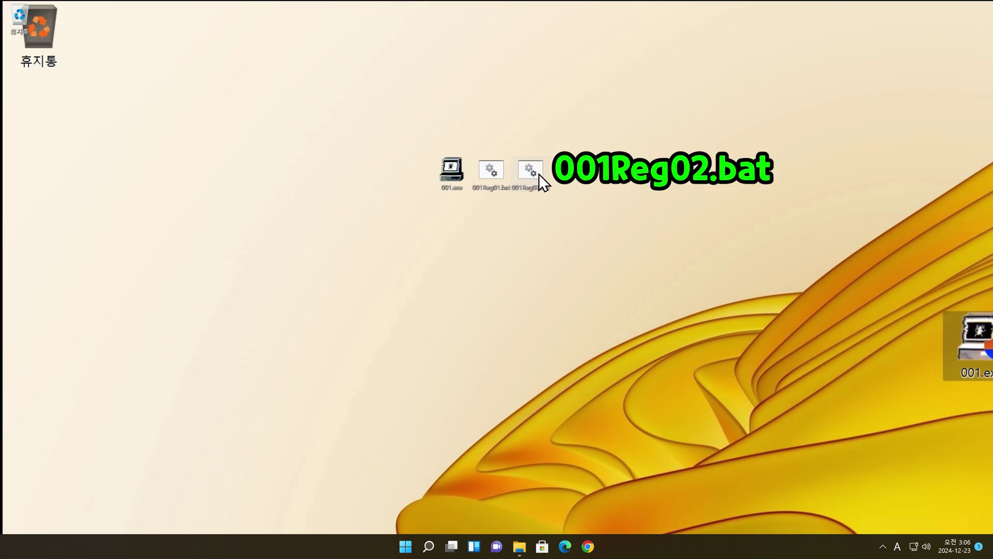
# Run 001Reg02.bat from the desktop with administrator rights to reset the registry policies
pyautogui.rightClick(539, 174)
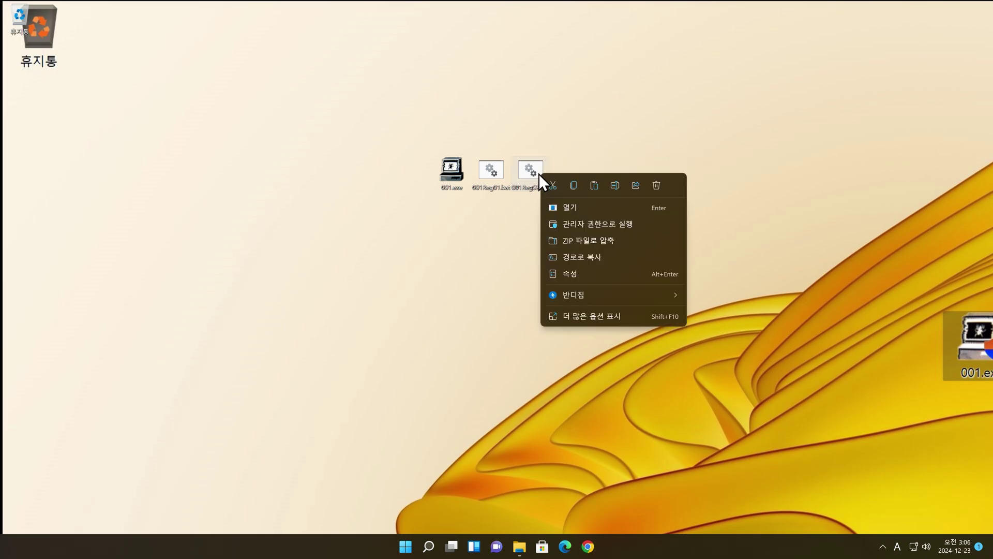
pyautogui.click(580, 222)
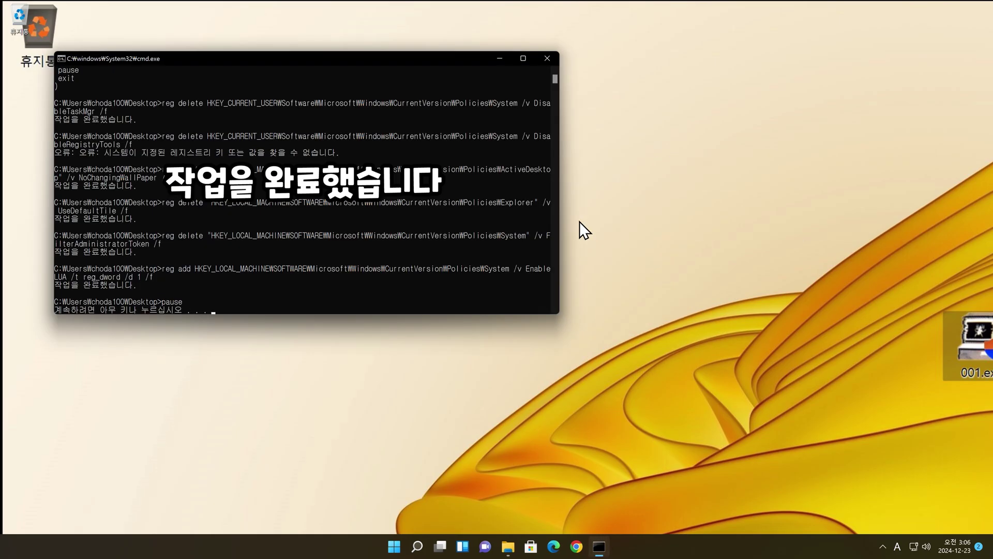